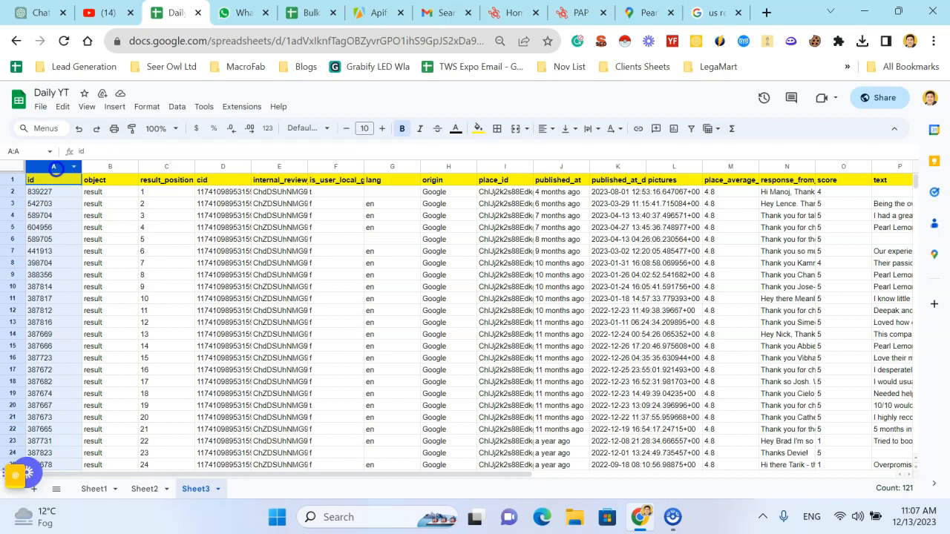
# - Delete columns A through L, from id through pictures, in Sheet3
pyautogui.moveTo(55, 169); pyautogui.dragTo(253, 147)
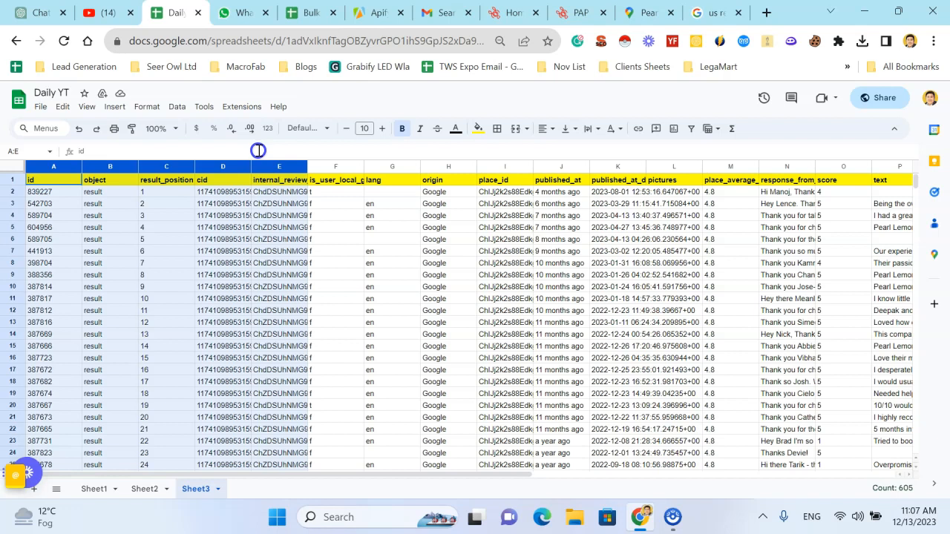
pyautogui.moveTo(263, 154); pyautogui.dragTo(577, 192)
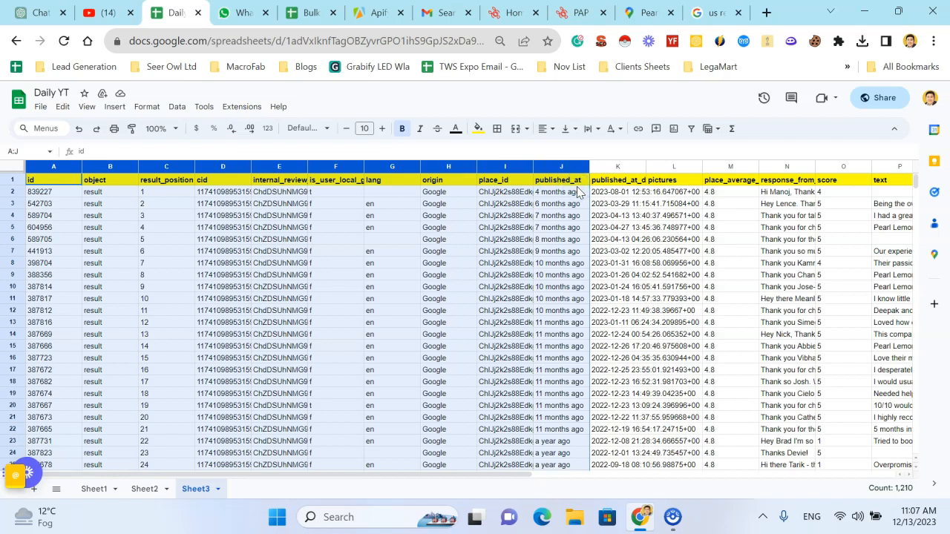
pyautogui.hotkey('shift', 'Right')
pyautogui.hotkey('shift', 'Right')
pyautogui.hotkey('shift', 'Right')
pyautogui.hotkey('shift', 'Left')
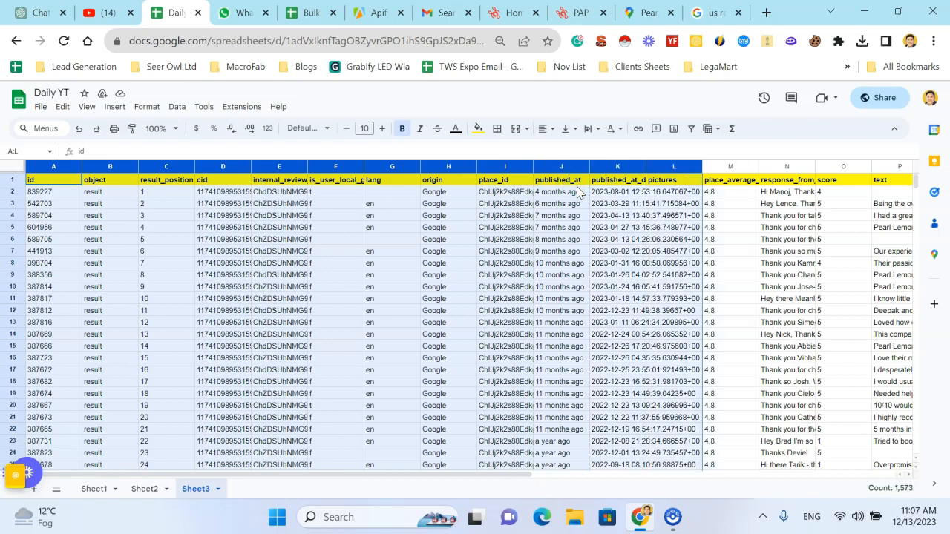
pyautogui.hscroll(1, 284, 321)
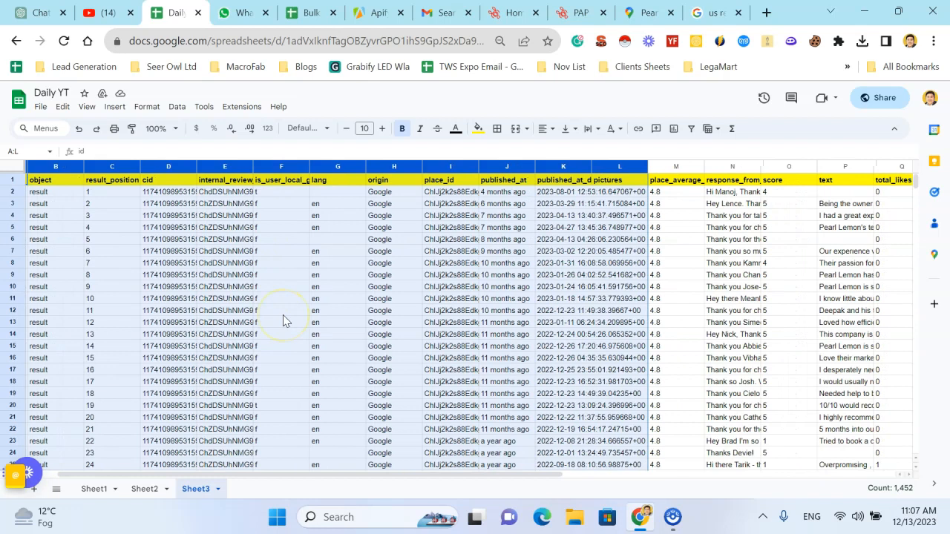
pyautogui.rightClick(378, 163)
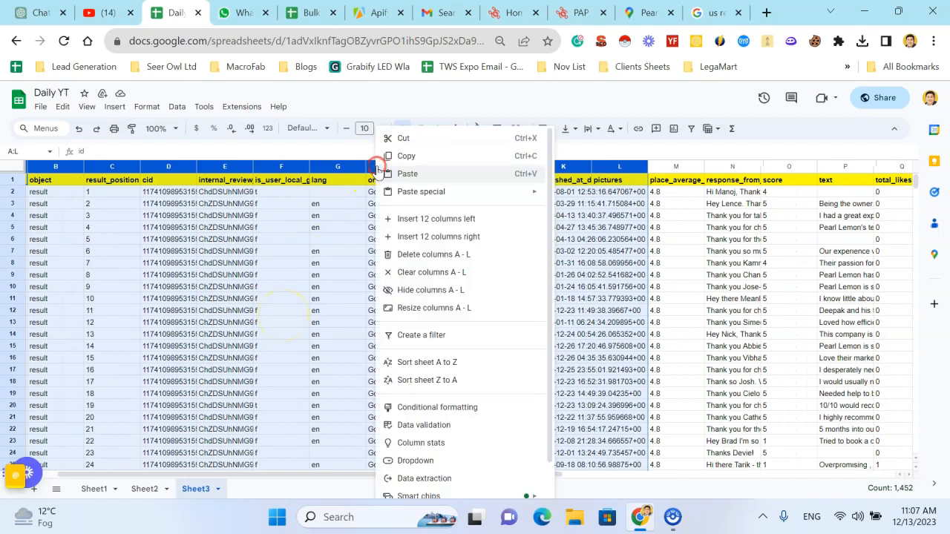
pyautogui.click(472, 256)
pyautogui.click(227, 251)
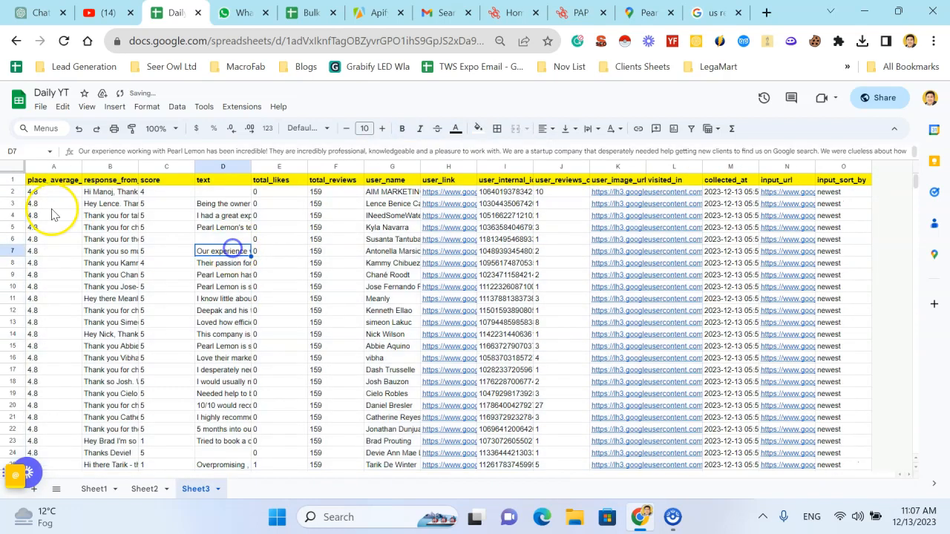
# - Examine the remaining review columns, from the average score and owner response to the user names and user review counts
pyautogui.click(53, 182)
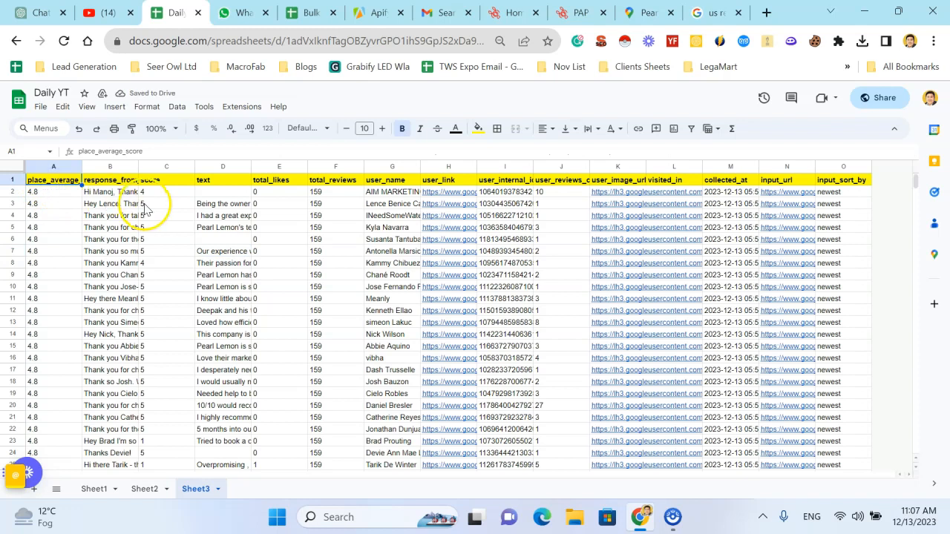
pyautogui.click(116, 204)
pyautogui.click(162, 204)
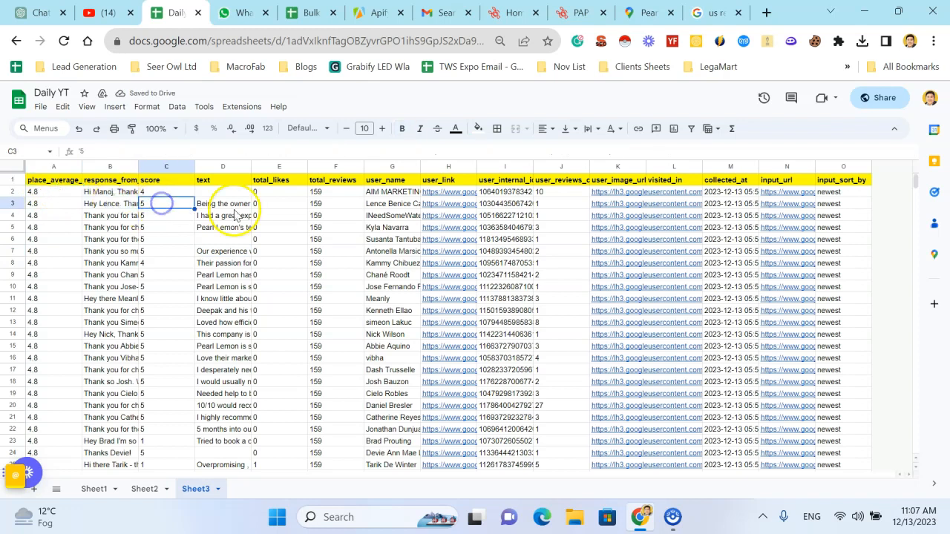
pyautogui.click(204, 215)
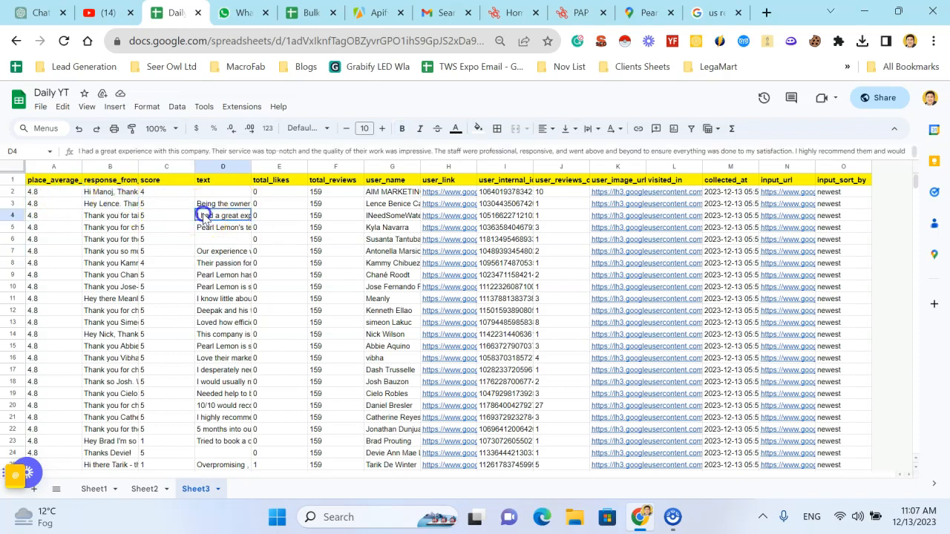
pyautogui.click(336, 215)
pyautogui.click(382, 195)
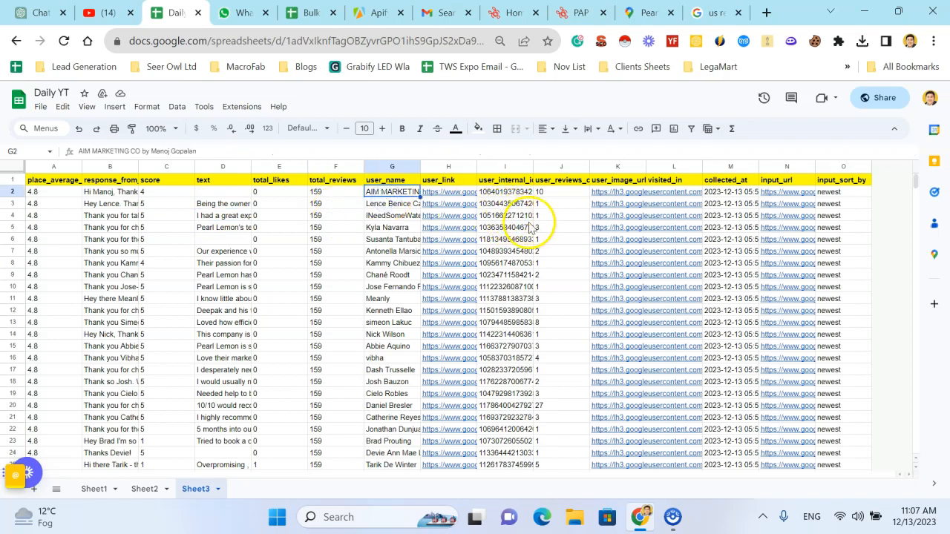
pyautogui.click(400, 205)
pyautogui.click(393, 263)
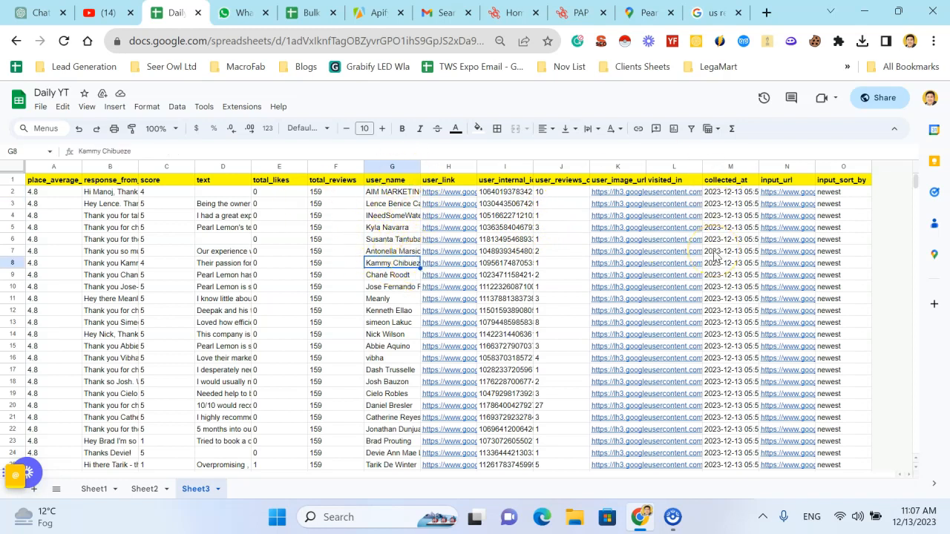
pyautogui.click(555, 276)
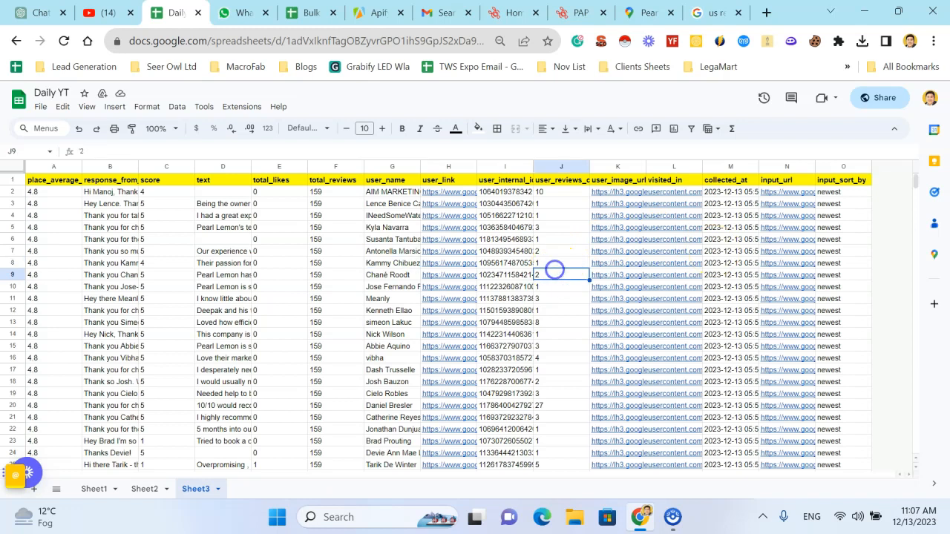
# - Delete the user_link column and the user internal ID column beside it
pyautogui.click(442, 168)
pyautogui.moveTo(441, 166); pyautogui.dragTo(498, 167)
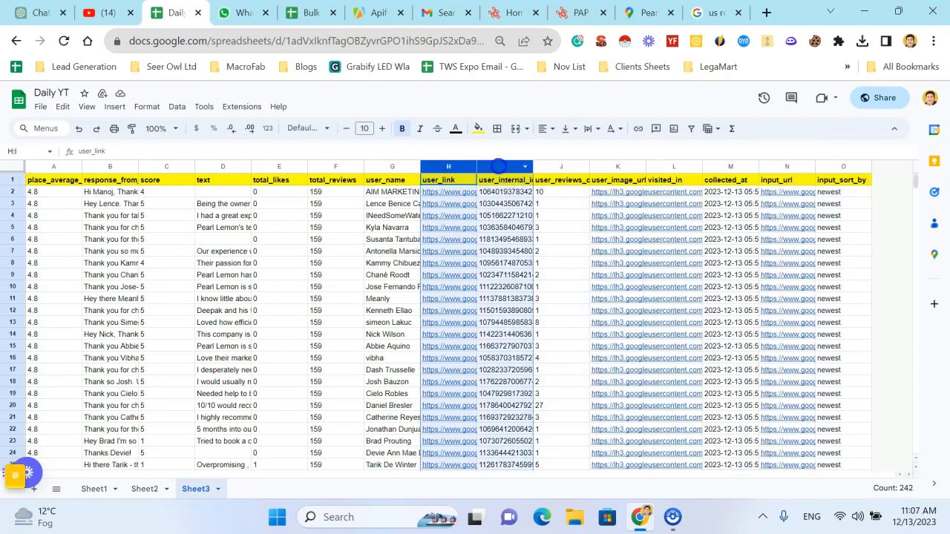
pyautogui.rightClick(499, 167)
pyautogui.click(598, 228)
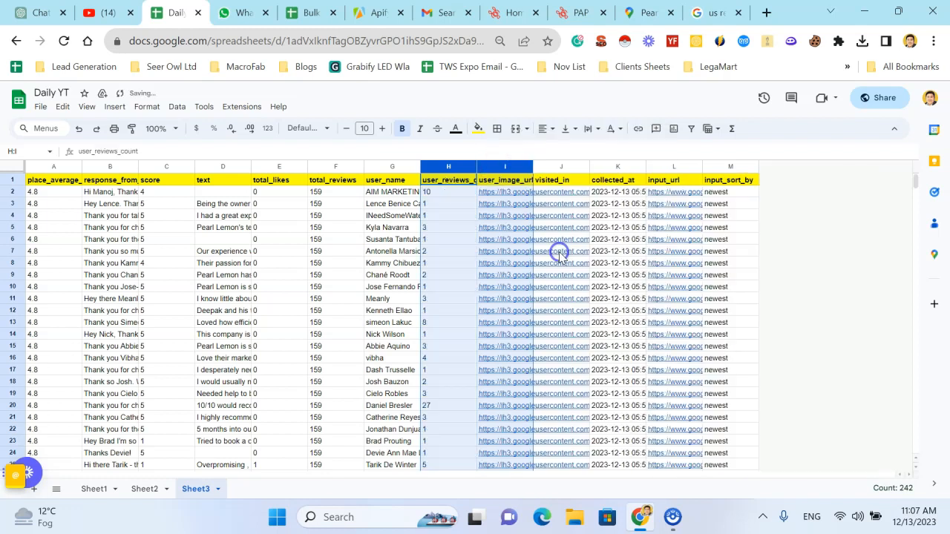
pyautogui.click(627, 216)
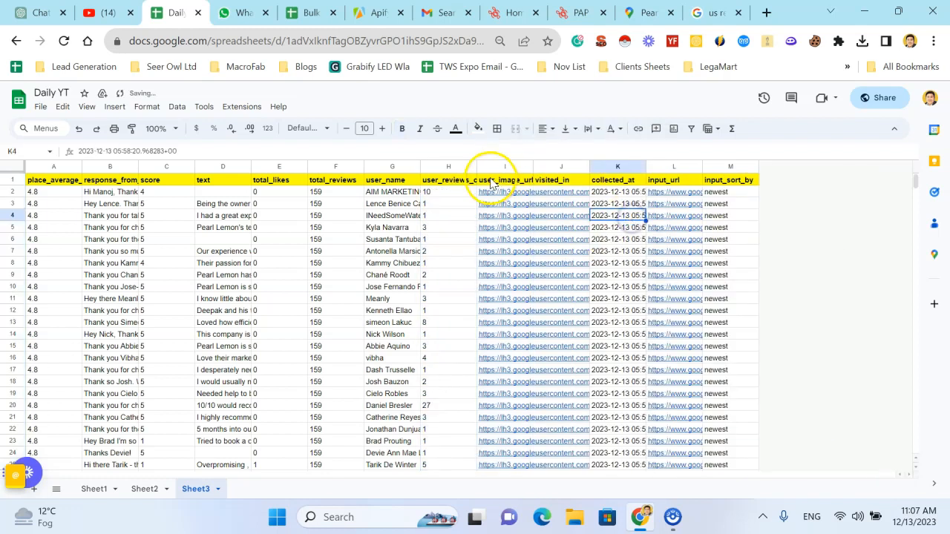
# - Delete columns I through M, from user_image_url through input_sort_by
pyautogui.moveTo(490, 168); pyautogui.dragTo(710, 176)
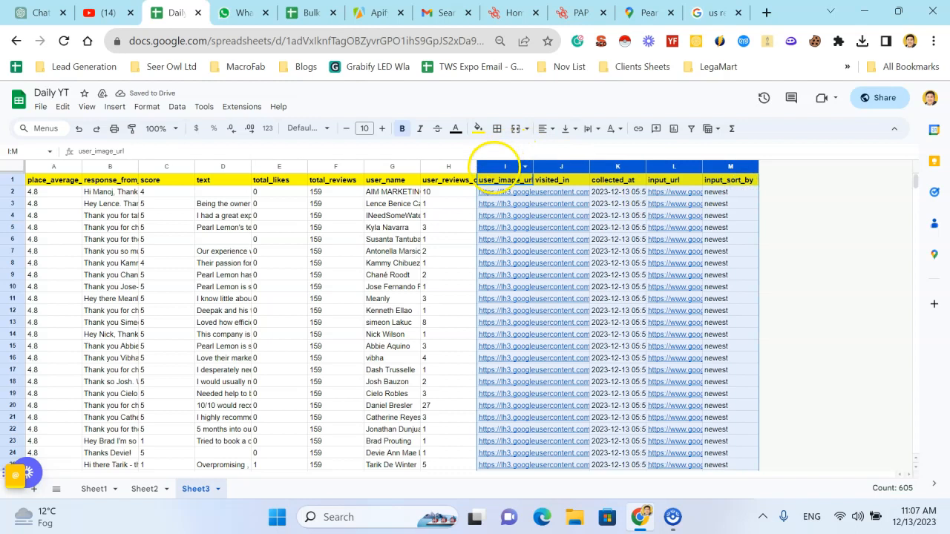
pyautogui.rightClick(493, 170)
pyautogui.click(549, 254)
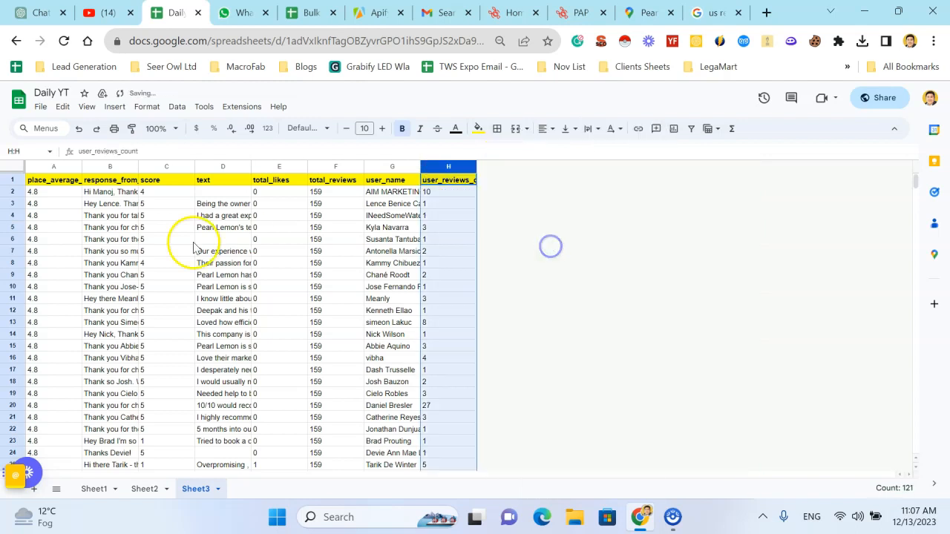
# - Widen the response_from_owner column to about twice its width and look through the owner responses and review texts
pyautogui.click(117, 229)
pyautogui.click(55, 237)
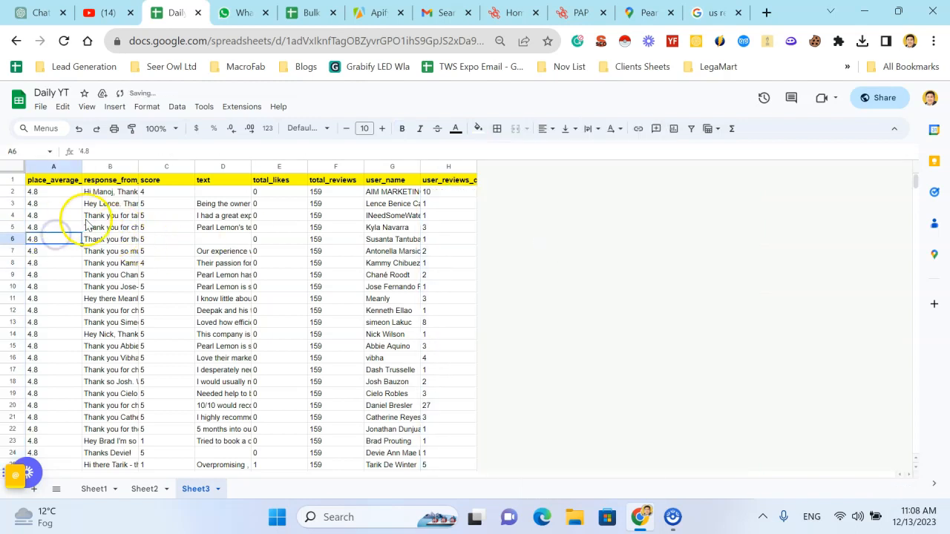
pyautogui.click(107, 216)
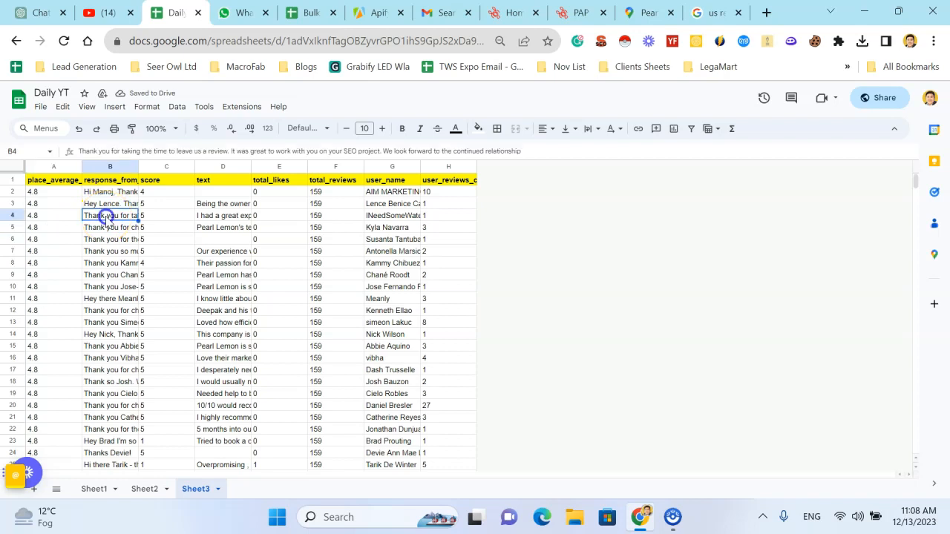
pyautogui.click(121, 204)
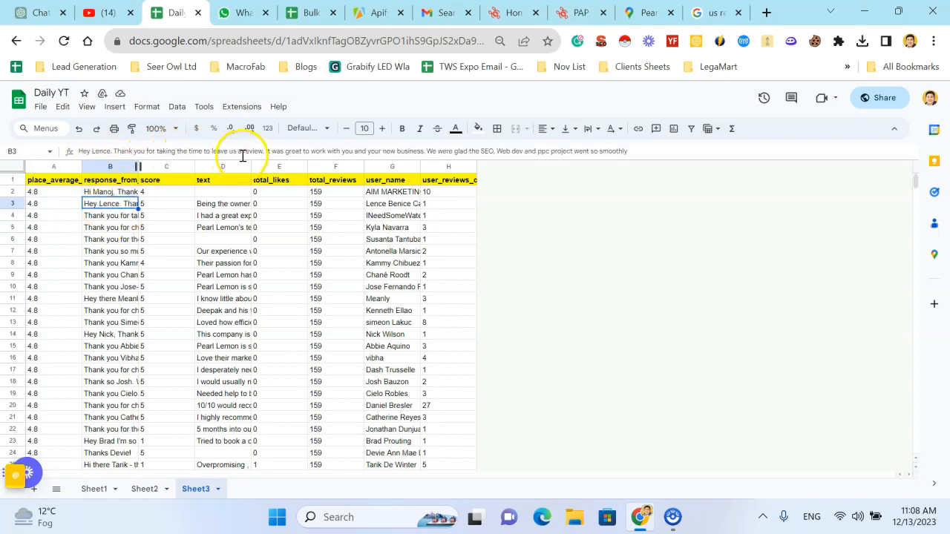
pyautogui.moveTo(138, 166); pyautogui.dragTo(188, 167)
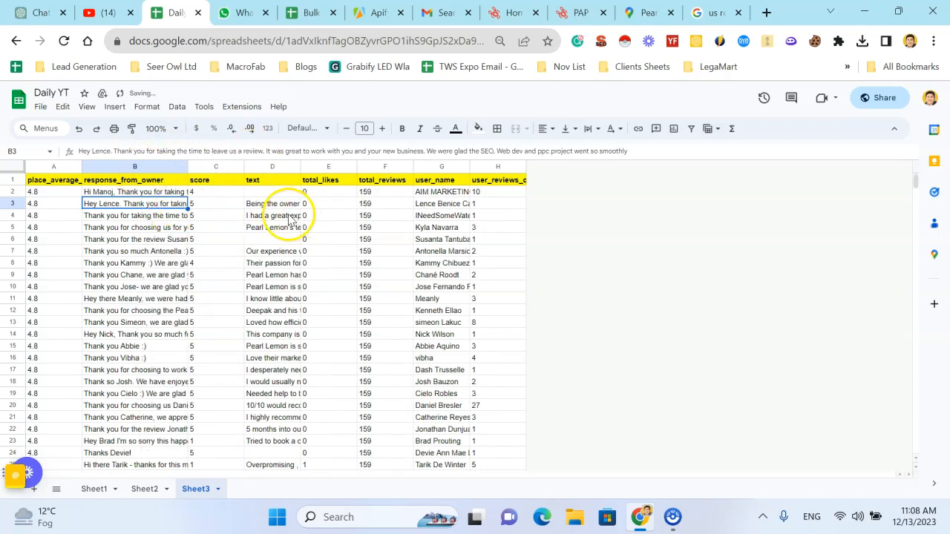
pyautogui.click(275, 205)
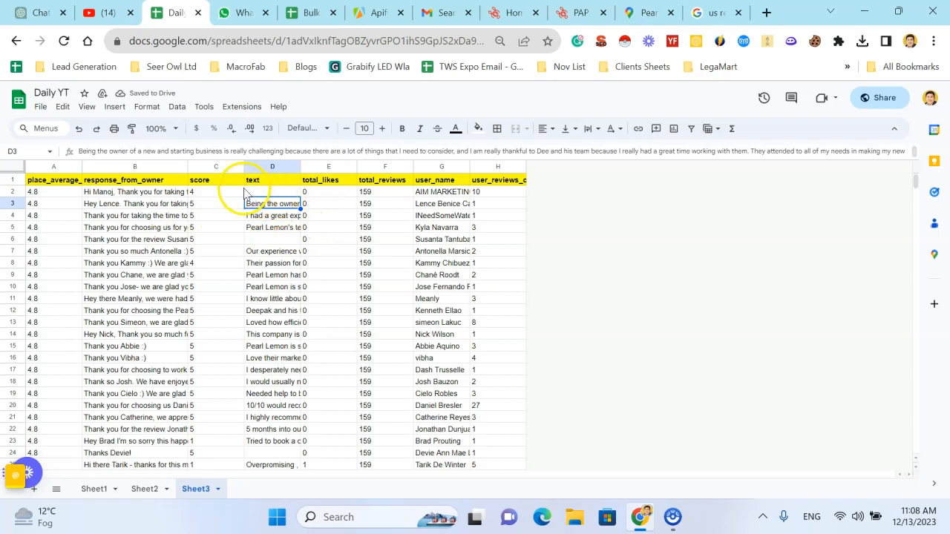
pyautogui.scroll(-5, 213, 329)
pyautogui.scroll(5, 223, 312)
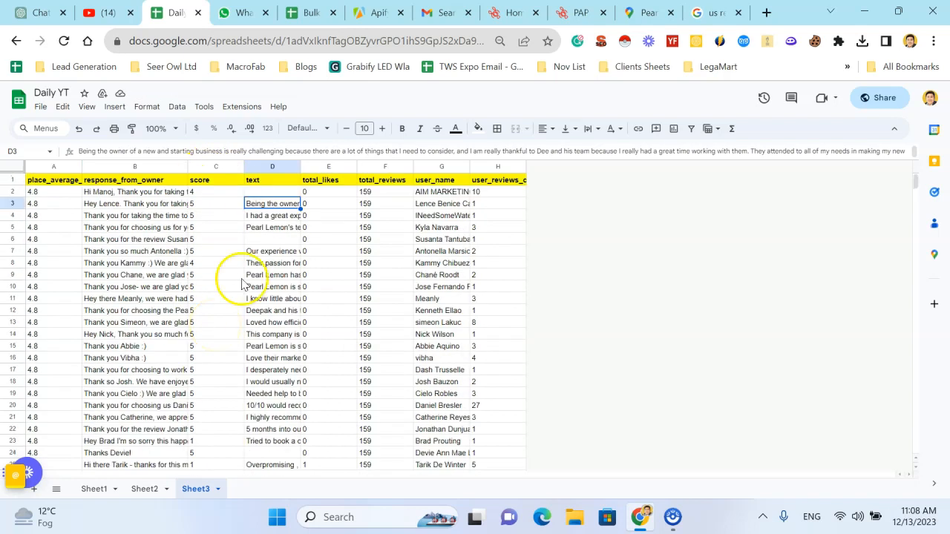
# - Delete the total_likes and total_reviews columns
pyautogui.click(319, 171)
pyautogui.rightClick(319, 171)
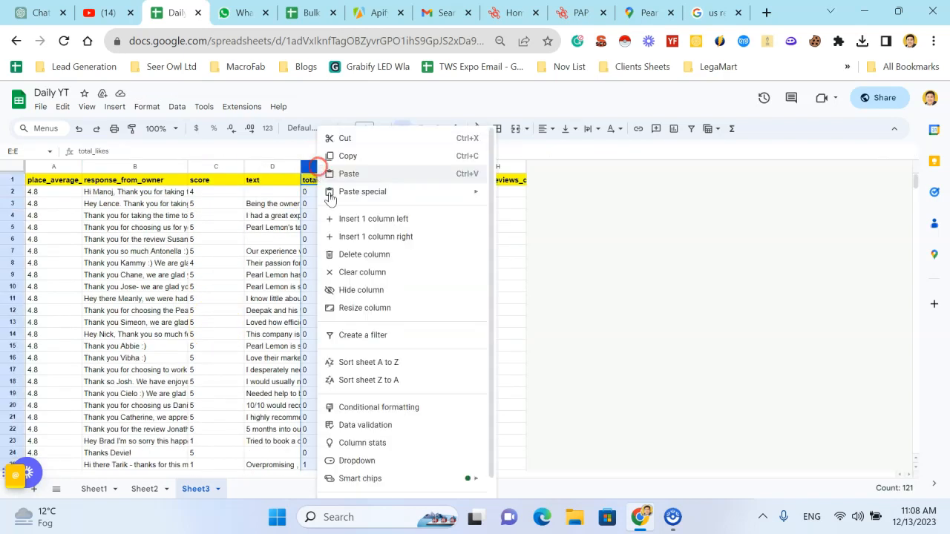
pyautogui.click(355, 254)
pyautogui.click(443, 252)
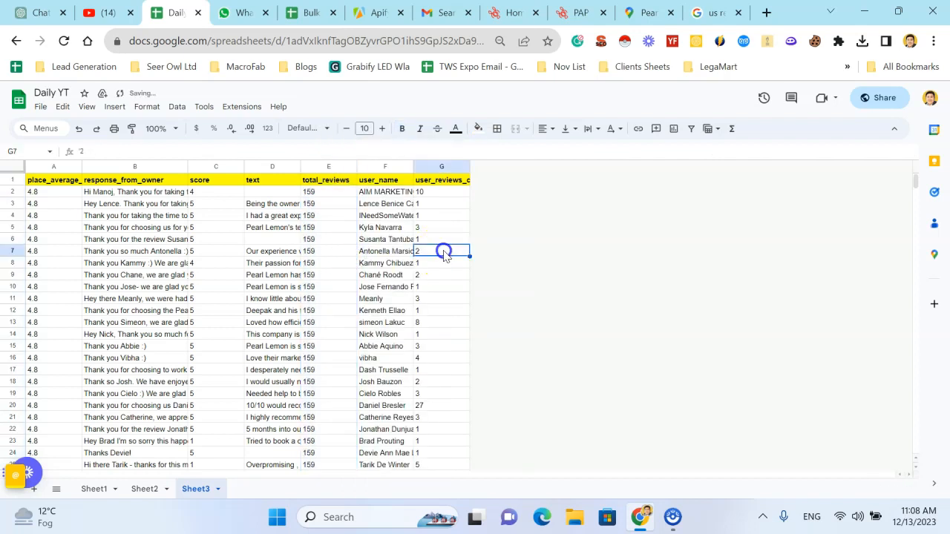
pyautogui.rightClick(322, 170)
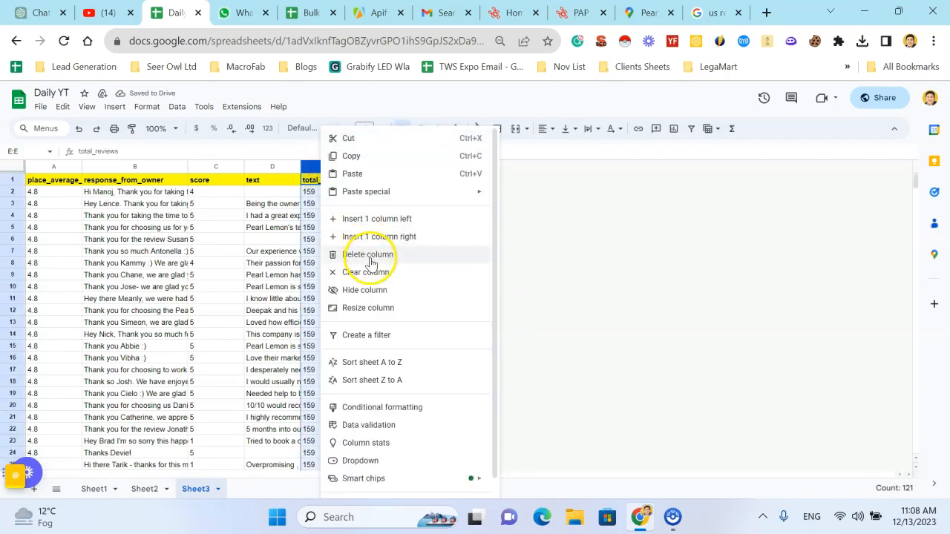
pyautogui.click(382, 254)
pyautogui.click(389, 238)
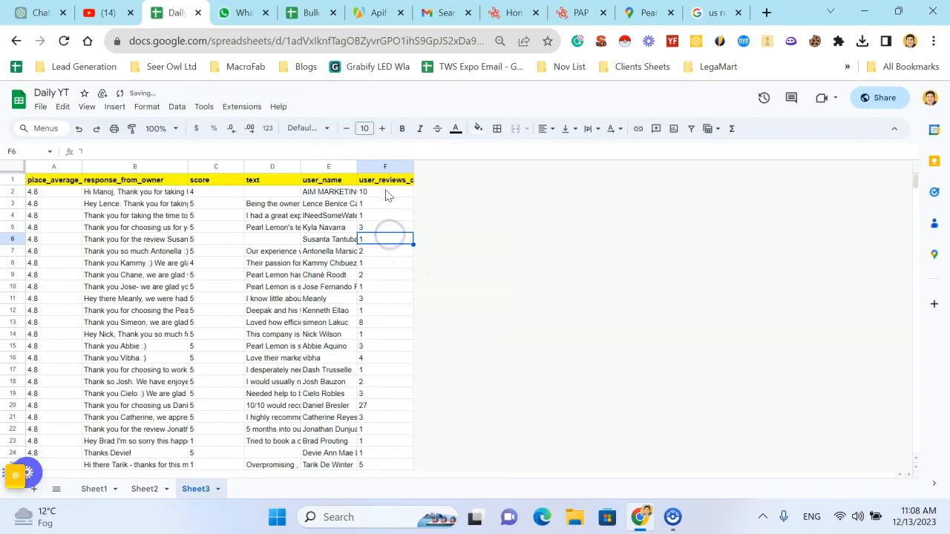
# - Replace the user_reviews_count column with a blank column after user_name, and make that column several times wider
pyautogui.moveTo(414, 166); pyautogui.dragTo(389, 169)
pyautogui.rightClick(363, 168)
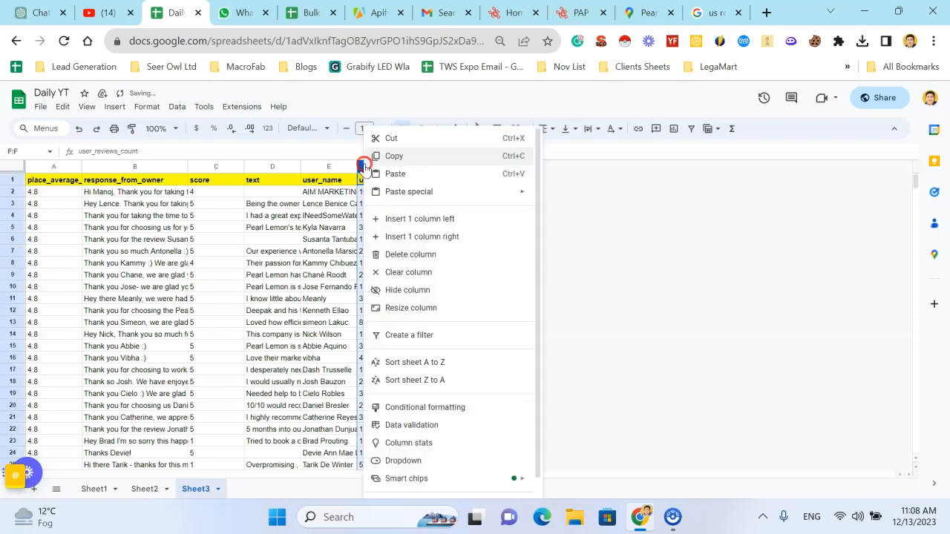
pyautogui.click(426, 236)
pyautogui.click(372, 165)
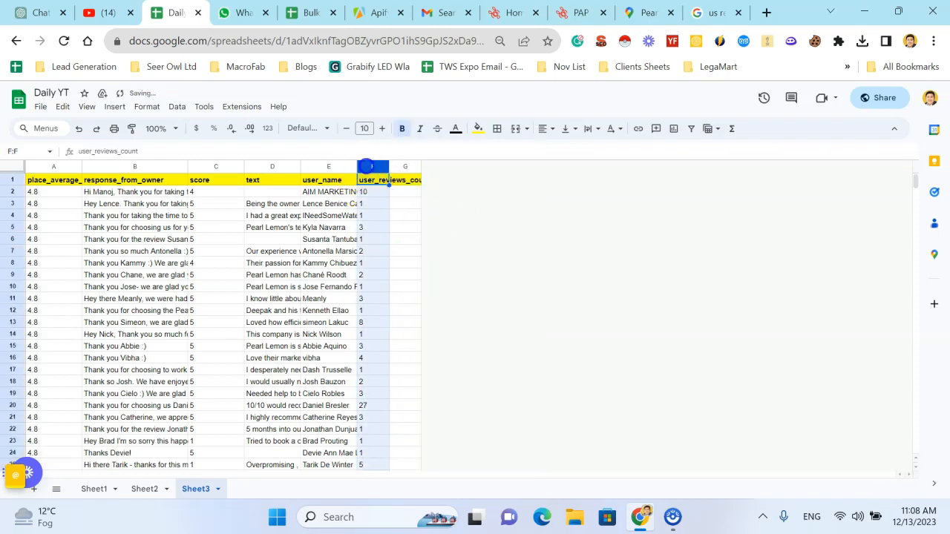
pyautogui.rightClick(371, 167)
pyautogui.click(412, 255)
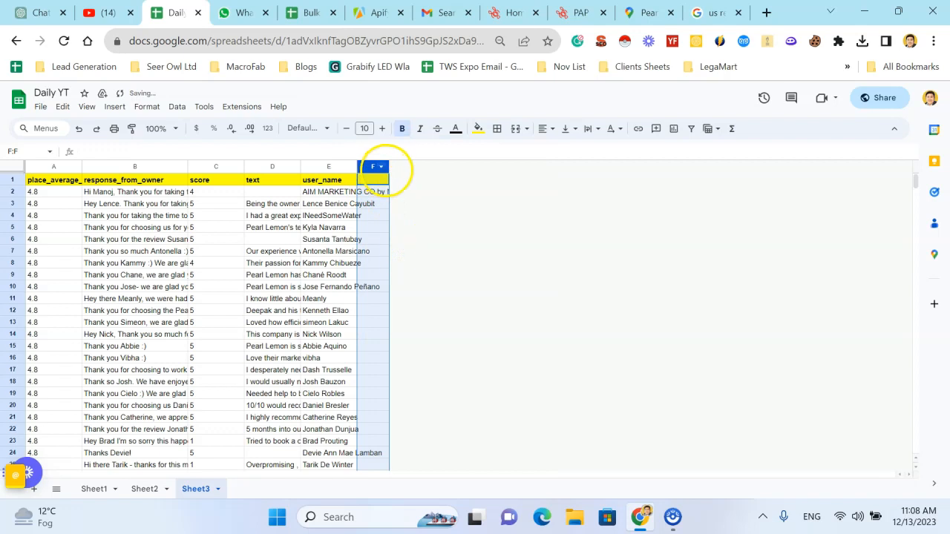
pyautogui.moveTo(387, 167); pyautogui.dragTo(559, 215)
pyautogui.click(273, 215)
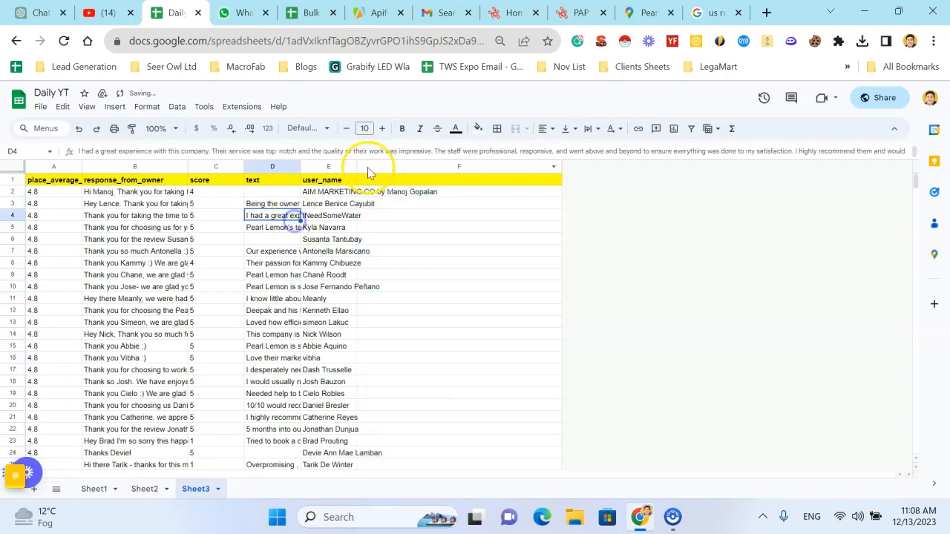
# - Set the text wrapping of the whole sheet to Clip
pyautogui.click(13, 164)
pyautogui.click(147, 106)
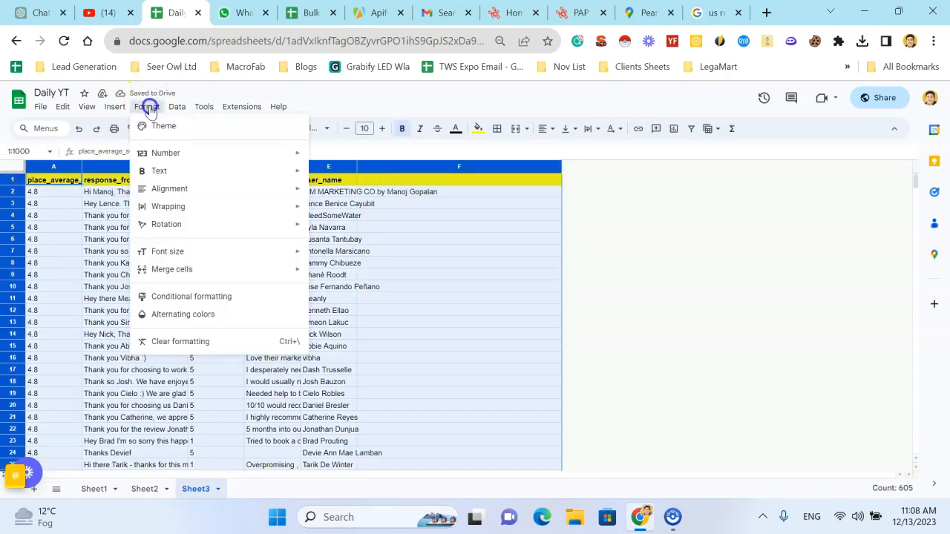
pyautogui.click(262, 207)
pyautogui.click(361, 251)
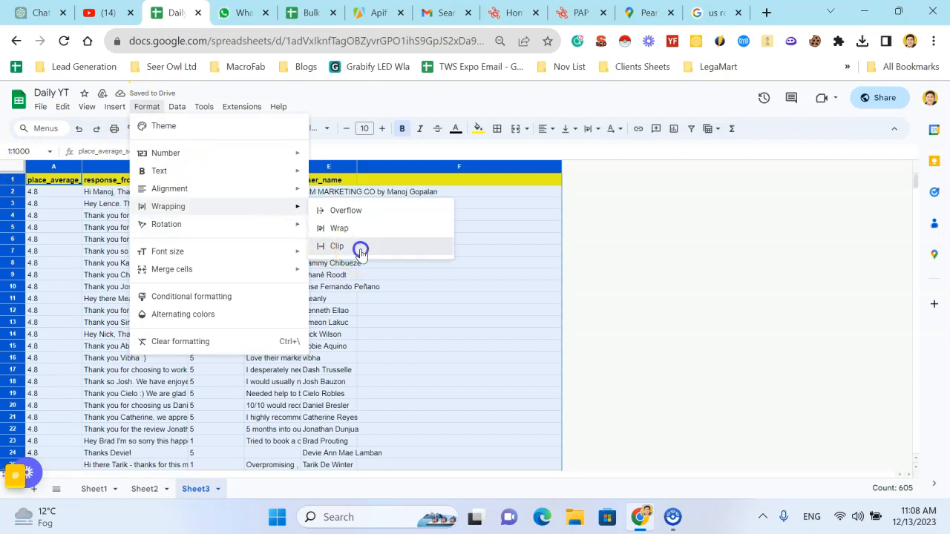
pyautogui.click(438, 284)
# - Apply all borders to every cell of the sheet
pyautogui.click(15, 169)
pyautogui.click(462, 130)
pyautogui.click(498, 128)
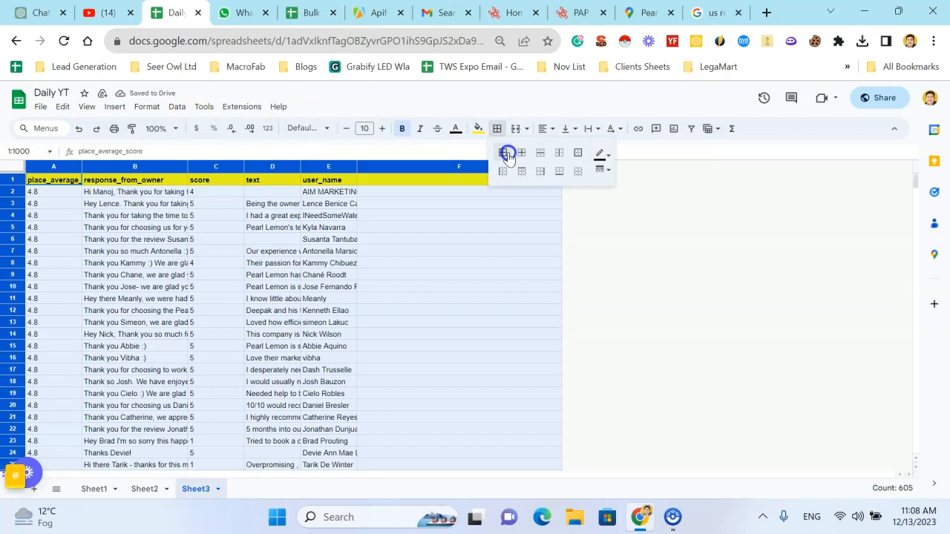
pyautogui.click(505, 154)
pyautogui.click(458, 263)
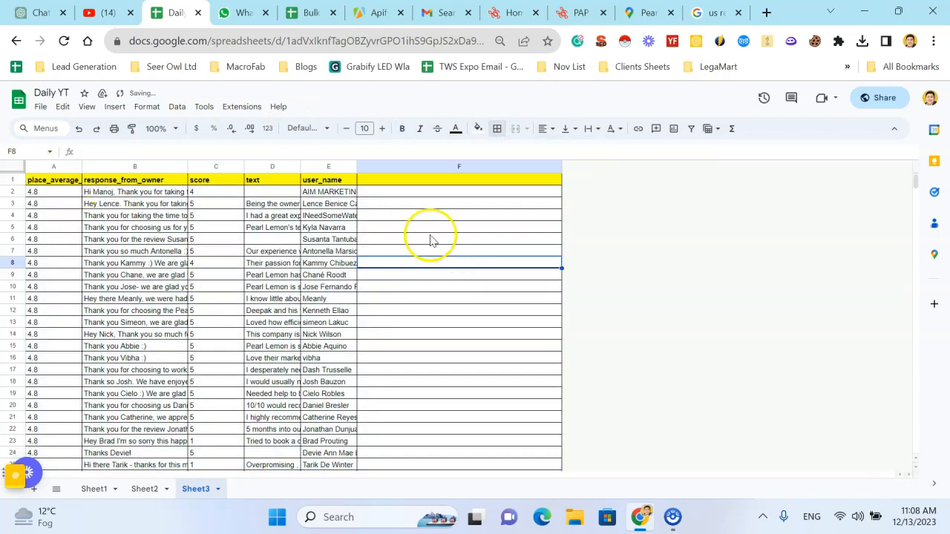
# - Enable the GPT functions of the GPT for Sheets and Docs extension
pyautogui.click(412, 192)
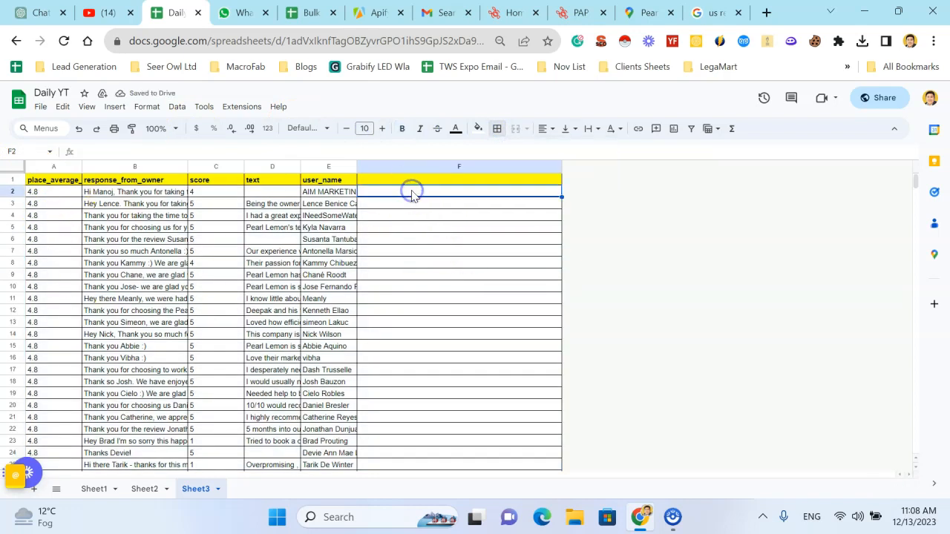
pyautogui.click(226, 106)
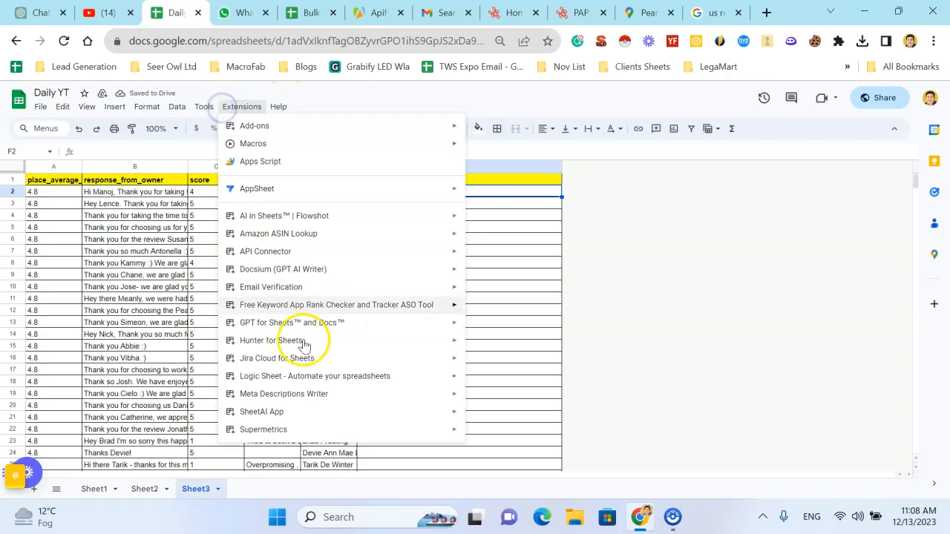
pyautogui.moveTo(364, 323)
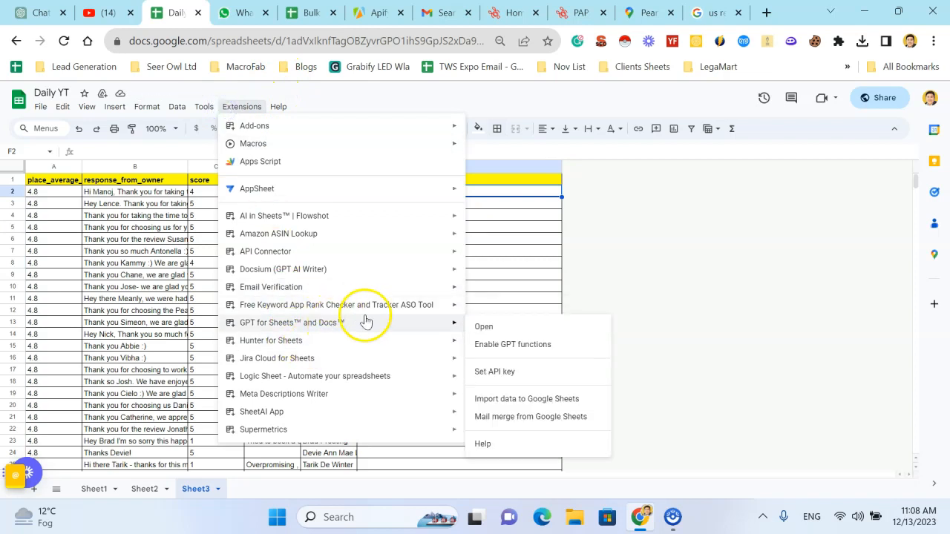
pyautogui.click(524, 335)
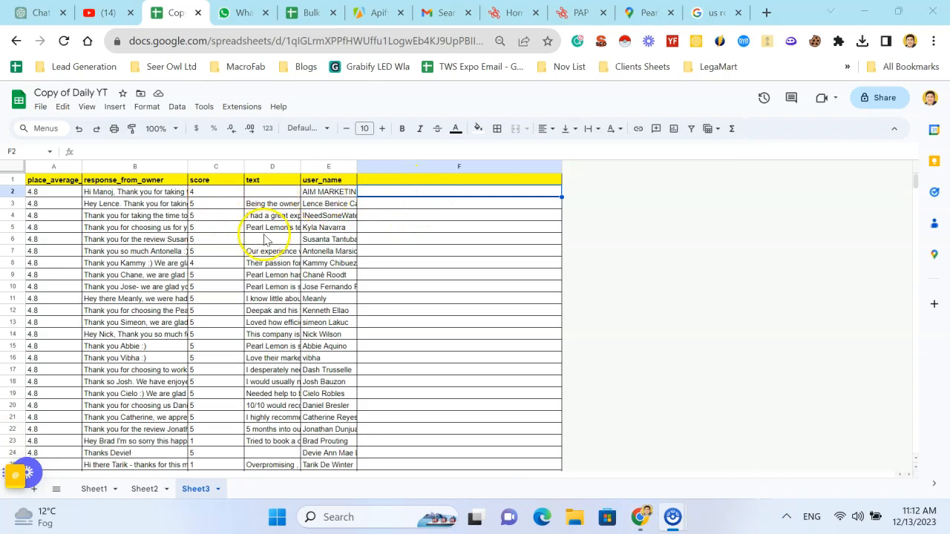
# - Enter the formula =GPT_SUMMARIZE(D3) in cell F3 to summarize the review text
pyautogui.click(380, 209)
pyautogui.write('=GPT(')
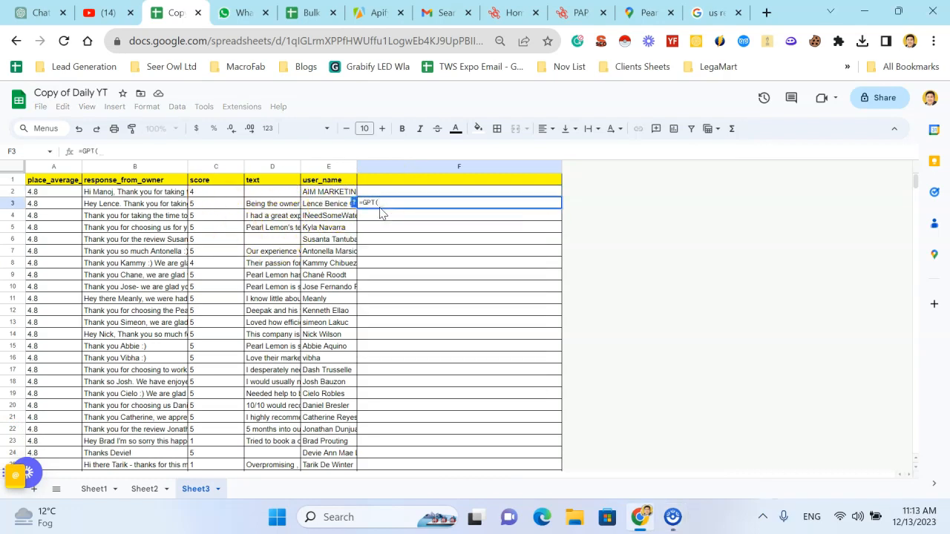
pyautogui.press('BackSpace')
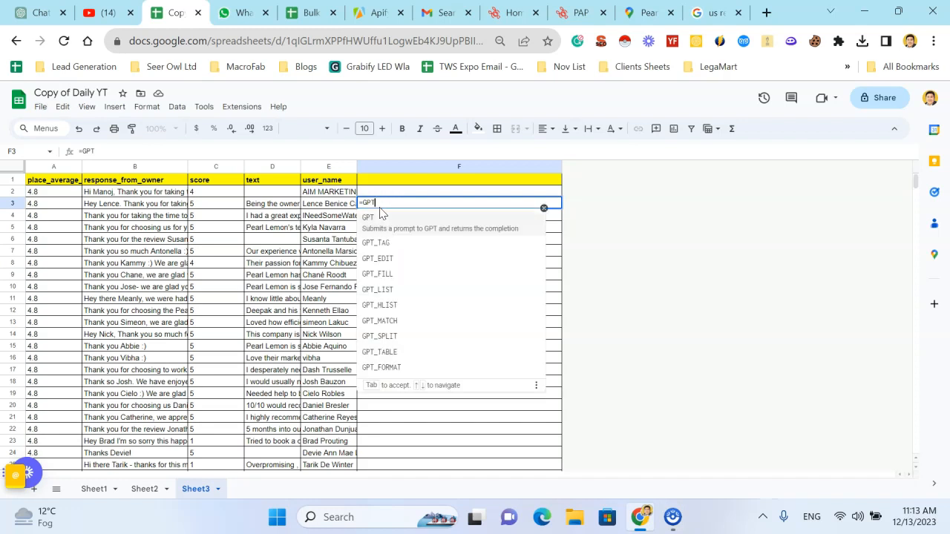
pyautogui.write('_')
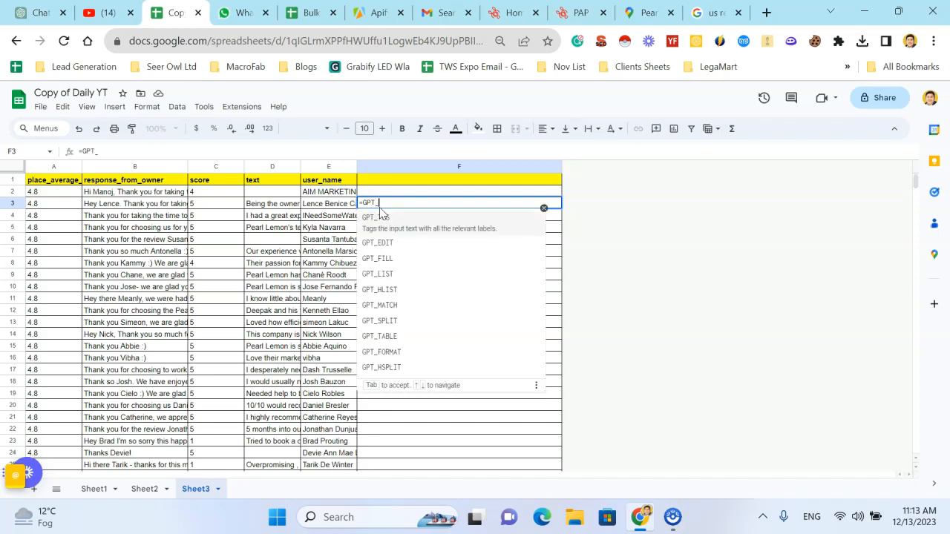
pyautogui.write('Su')
pyautogui.press('Tab')
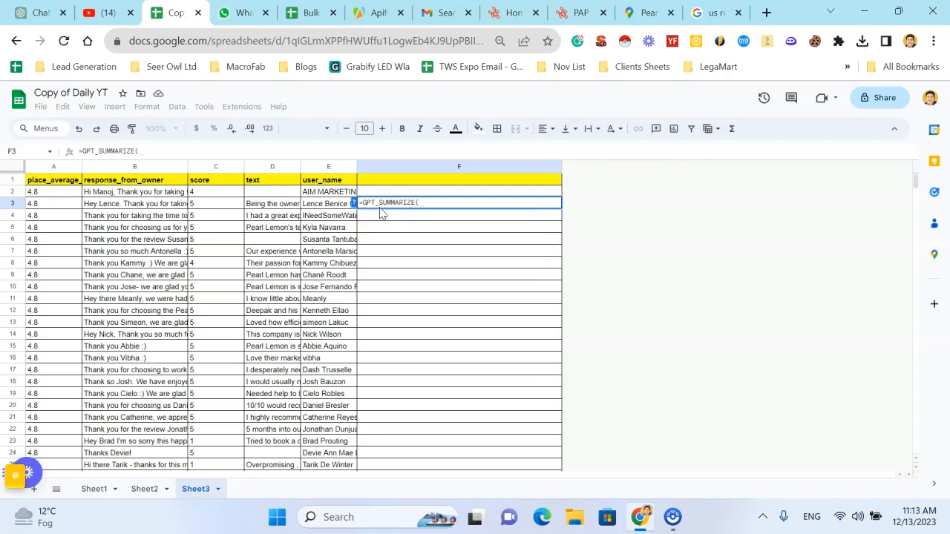
pyautogui.click(286, 207)
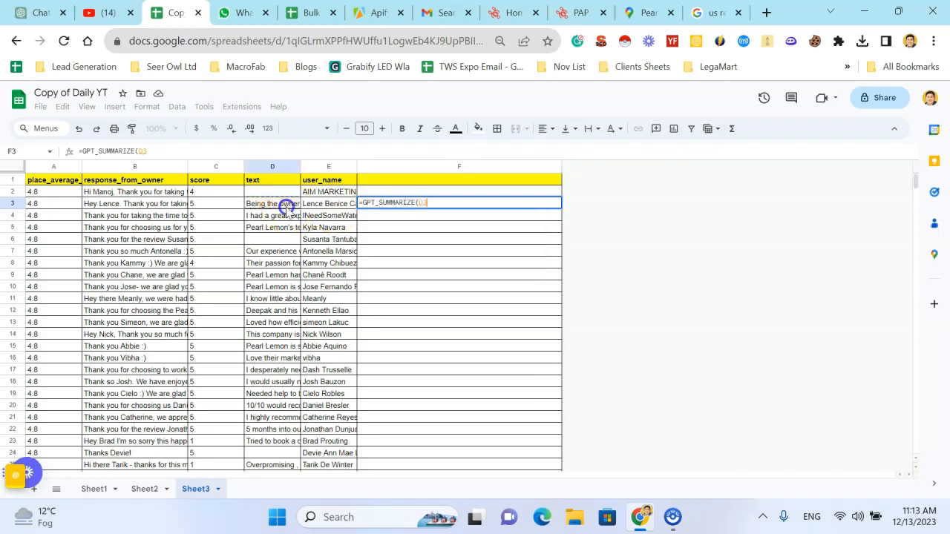
pyautogui.write(')')
pyautogui.press('Return')
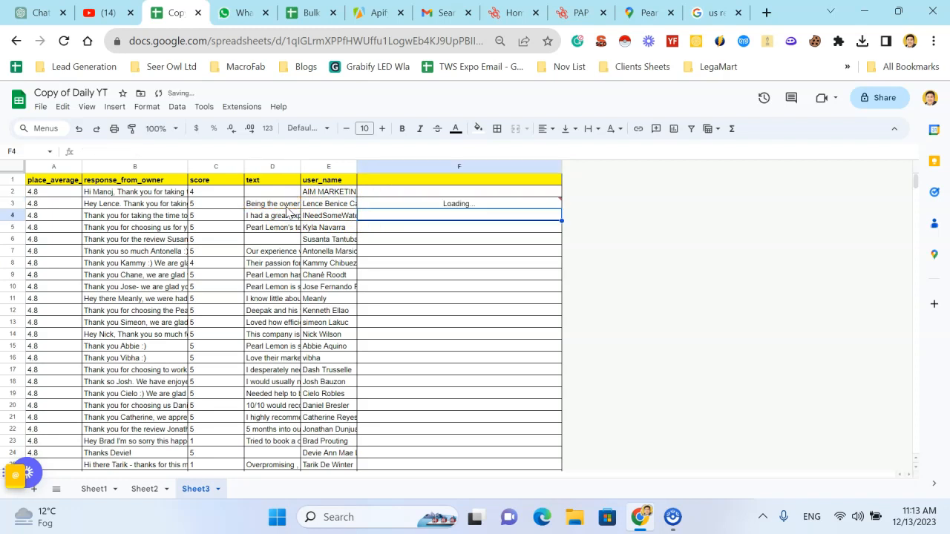
# - Widen column F and compare the summary in F3 with the full review text in D3
pyautogui.moveTo(562, 166); pyautogui.dragTo(711, 191)
pyautogui.click(567, 304)
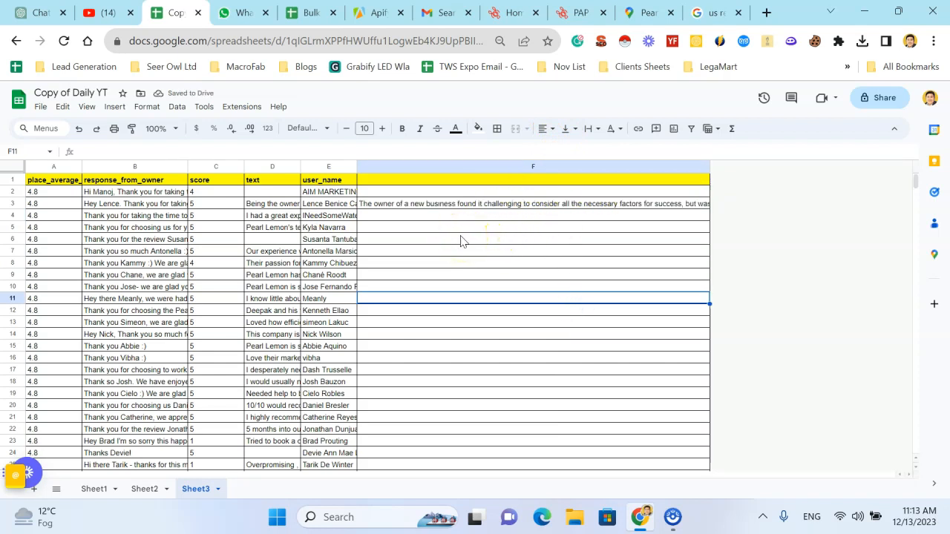
pyautogui.click(382, 205)
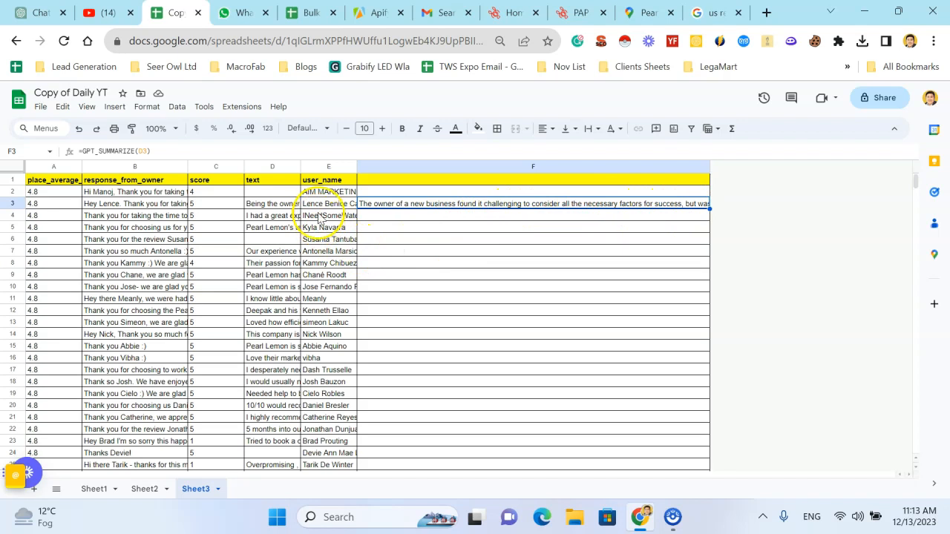
pyautogui.click(282, 204)
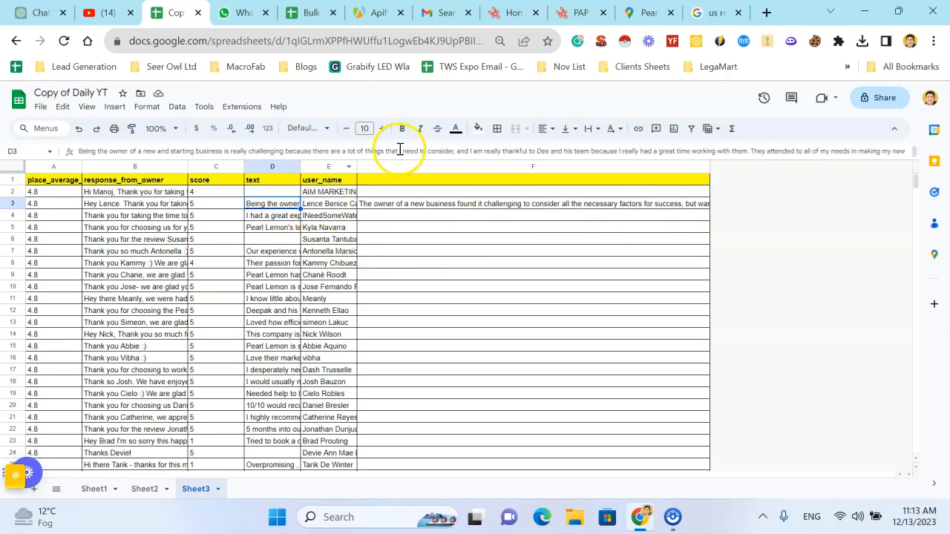
pyautogui.click(477, 147)
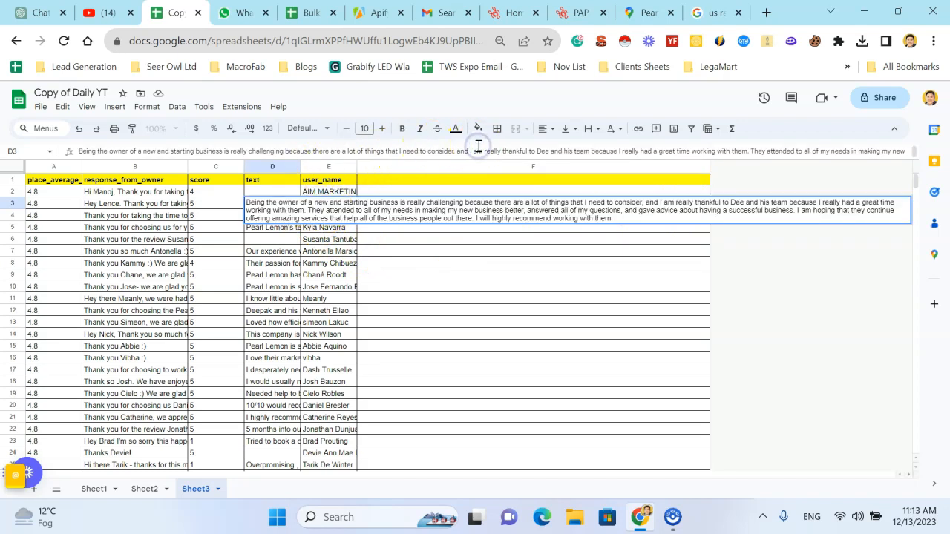
pyautogui.click(532, 322)
pyautogui.click(550, 204)
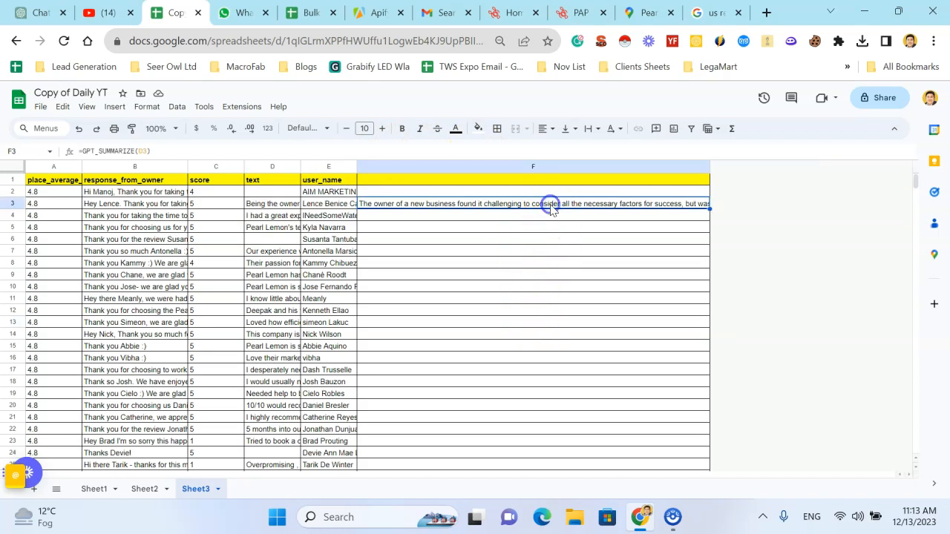
# - Narrow column F by about a third and set the text wrapping of the whole column to Wrap
pyautogui.click(146, 108)
pyautogui.moveTo(232, 213)
pyautogui.click(359, 227)
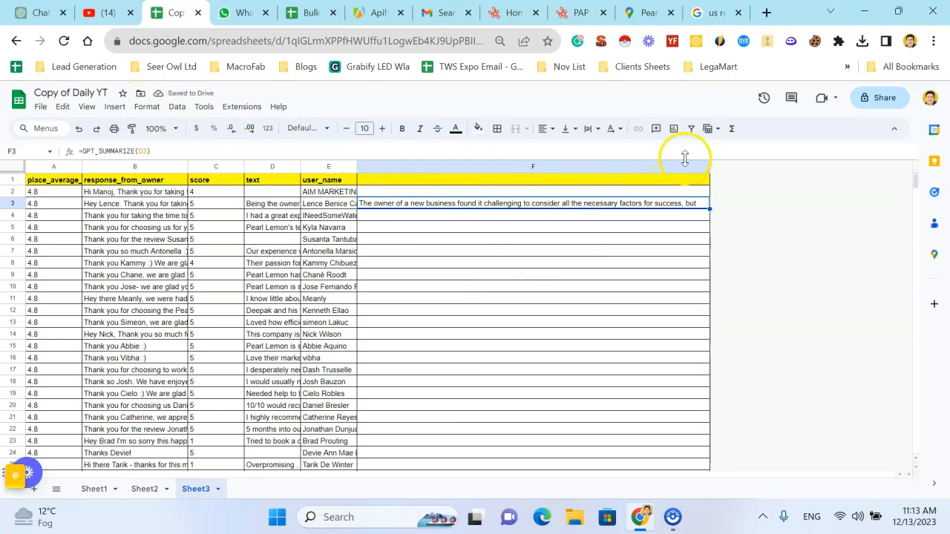
pyautogui.moveTo(709, 167); pyautogui.dragTo(583, 181)
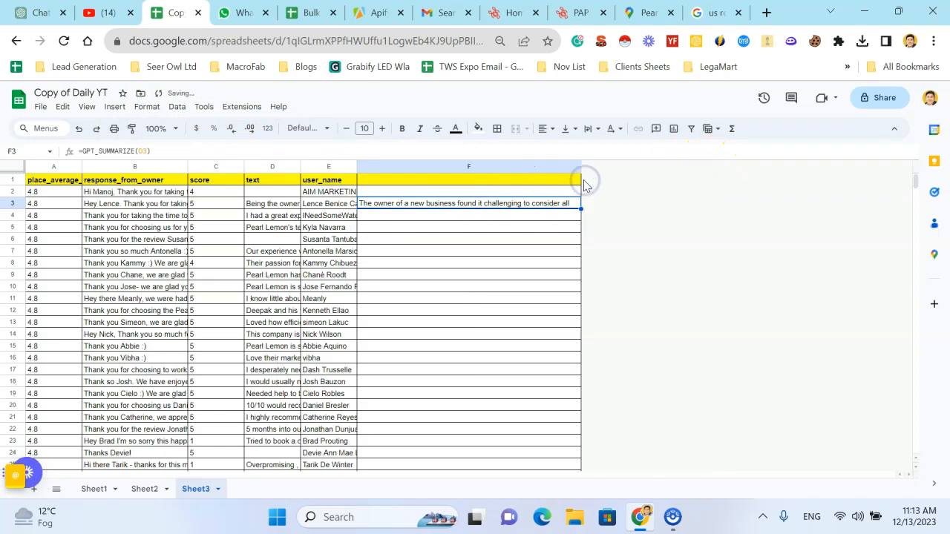
pyautogui.click(517, 171)
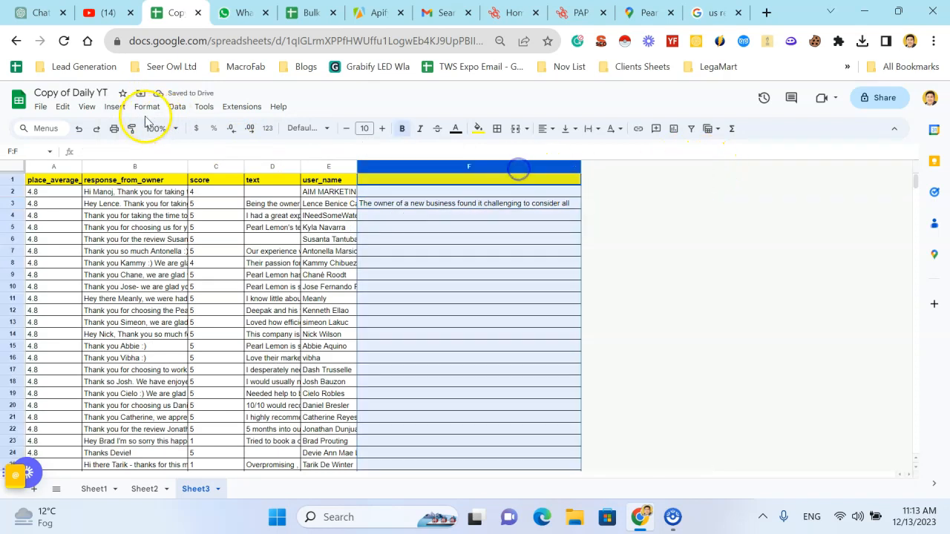
pyautogui.click(146, 106)
pyautogui.moveTo(237, 206)
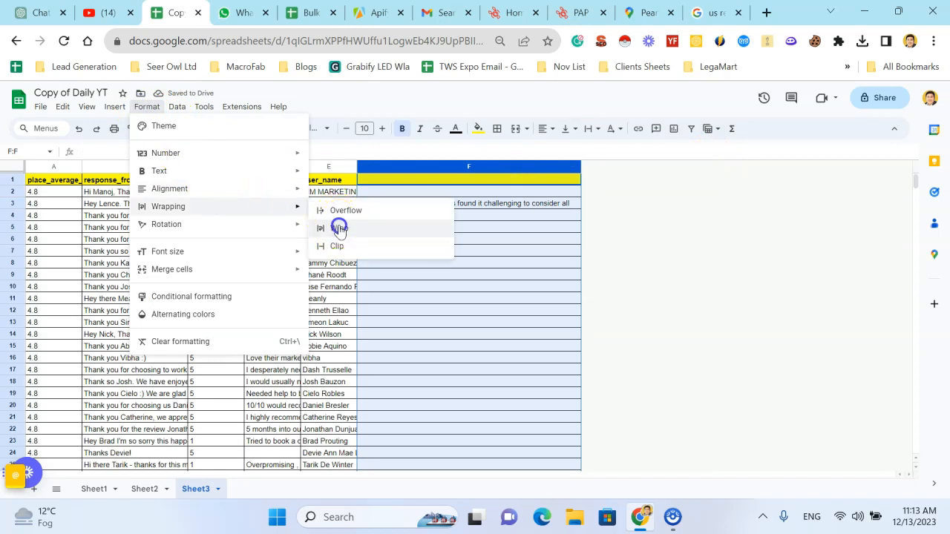
pyautogui.click(335, 218)
pyautogui.click(558, 268)
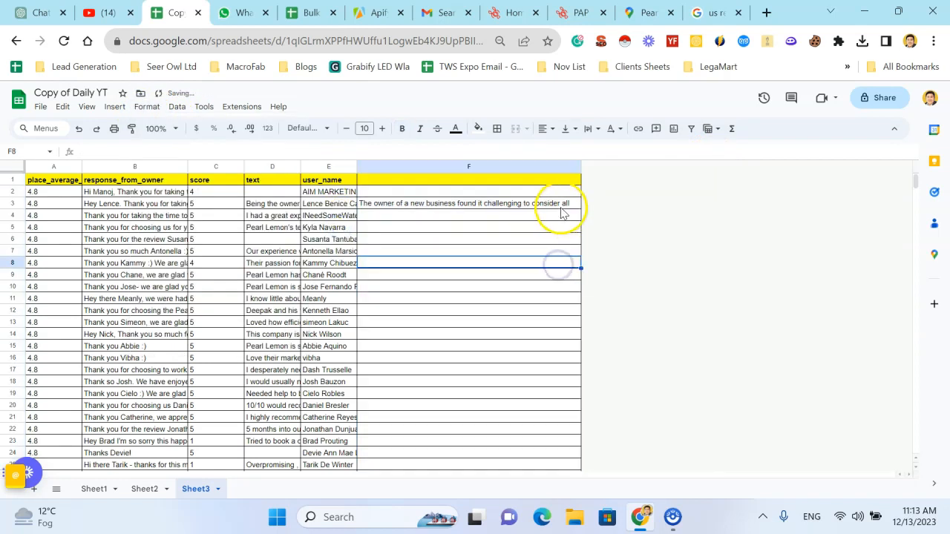
# - Resize row 3 to about three lines of text tall and widen column F
pyautogui.moveTo(12, 209); pyautogui.dragTo(13, 271)
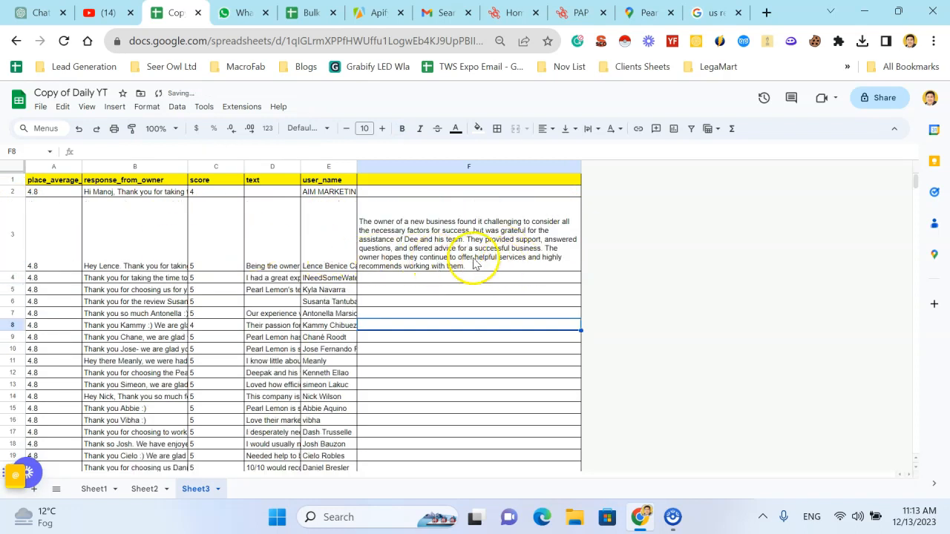
pyautogui.click(493, 249)
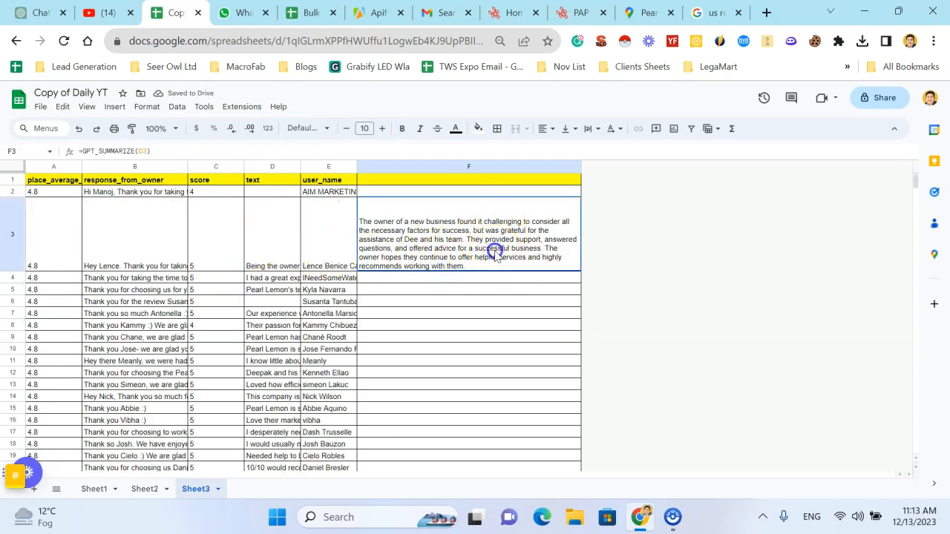
pyautogui.moveTo(13, 272); pyautogui.dragTo(13, 224)
pyautogui.moveTo(581, 166); pyautogui.dragTo(678, 166)
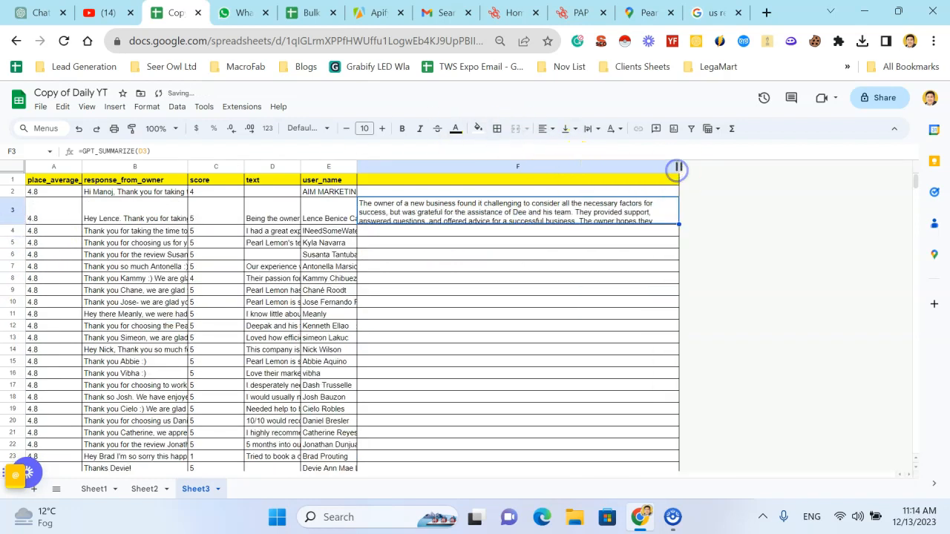
# - Replace the formula in F3 with =GPT("read this review and write a reasonable response form my side:",D3)
pyautogui.click(336, 213)
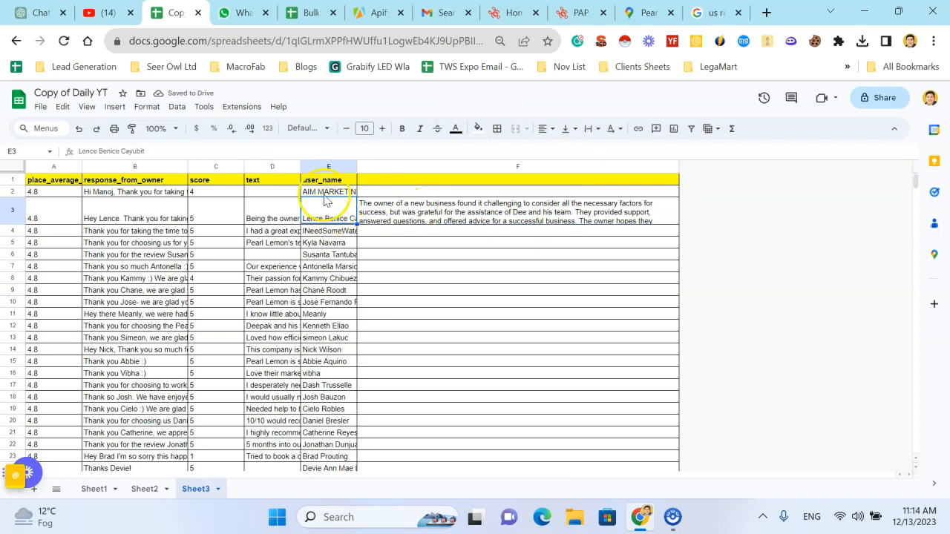
pyautogui.click(271, 207)
pyautogui.click(466, 217)
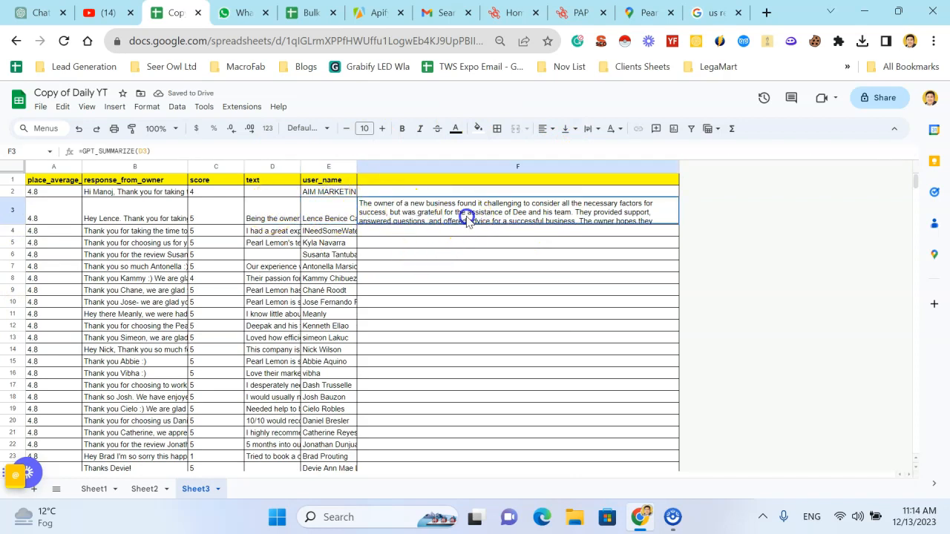
pyautogui.write('=gpt')
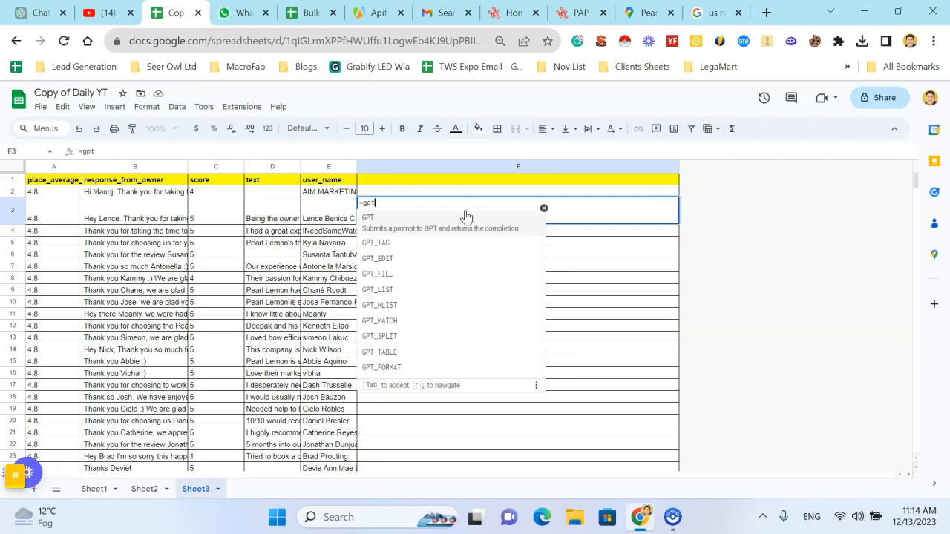
pyautogui.press('Tab')
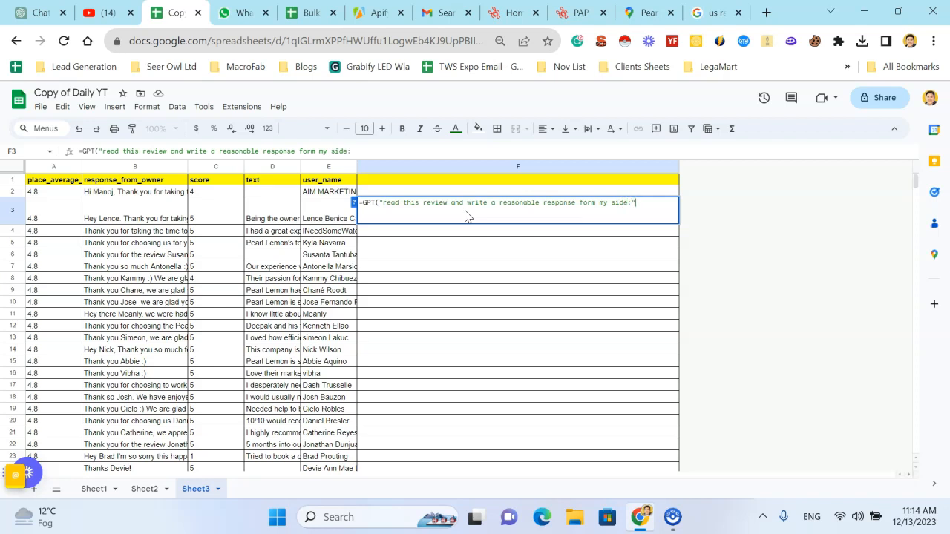
pyautogui.write(',')
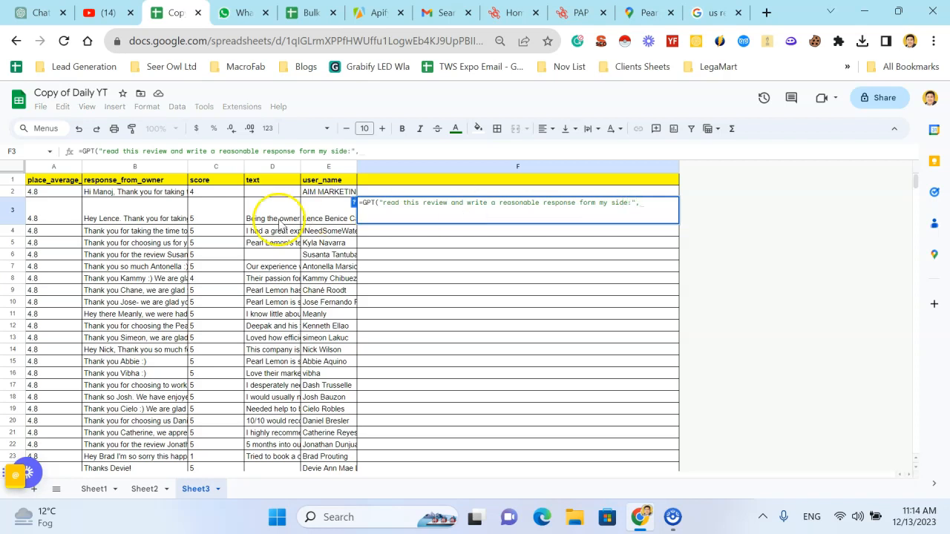
pyautogui.click(265, 210)
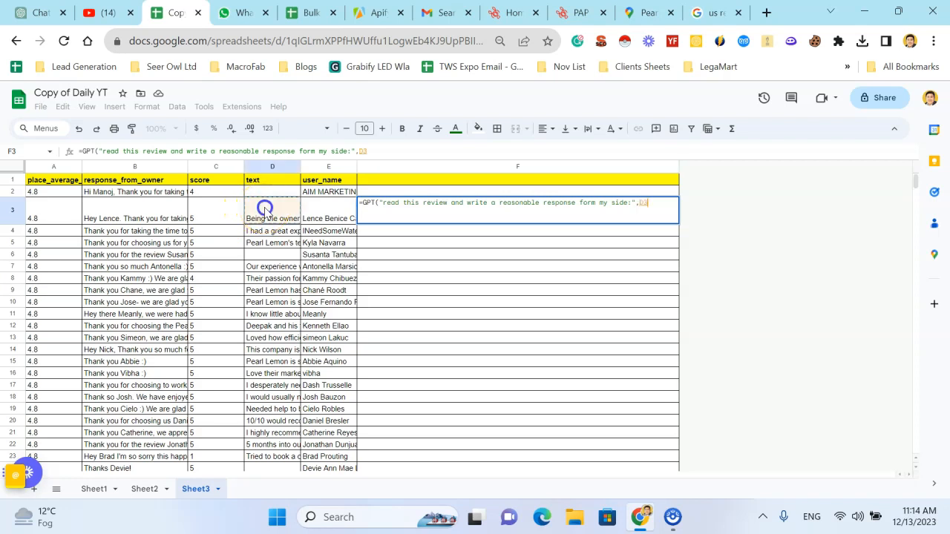
pyautogui.write(')')
pyautogui.press('Return')
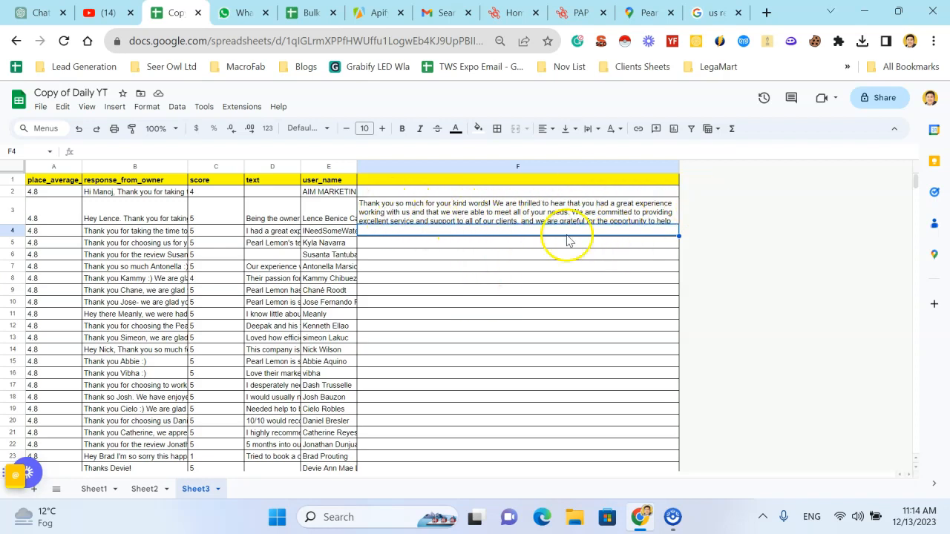
# - Fill the GPT response formula from F3 down through F8
pyautogui.click(499, 305)
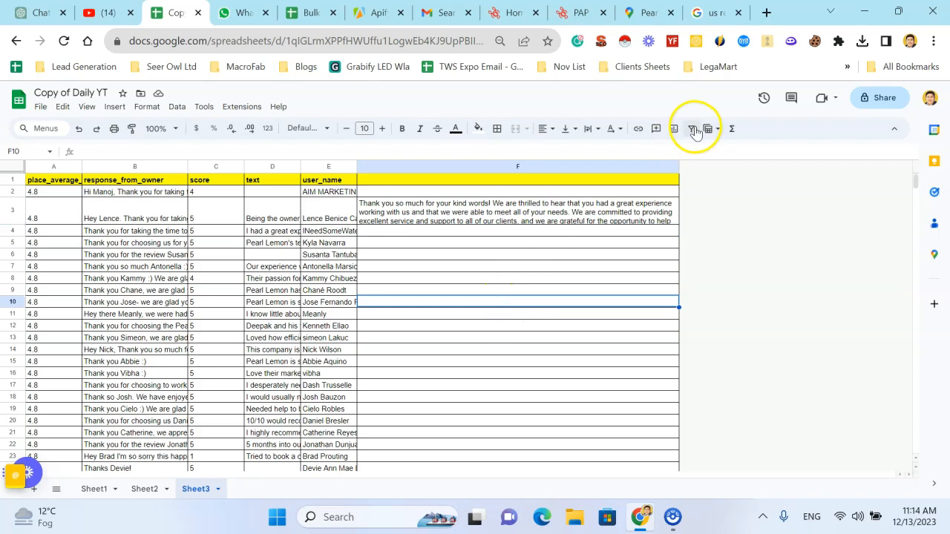
pyautogui.click(657, 220)
pyautogui.moveTo(677, 223); pyautogui.dragTo(661, 275)
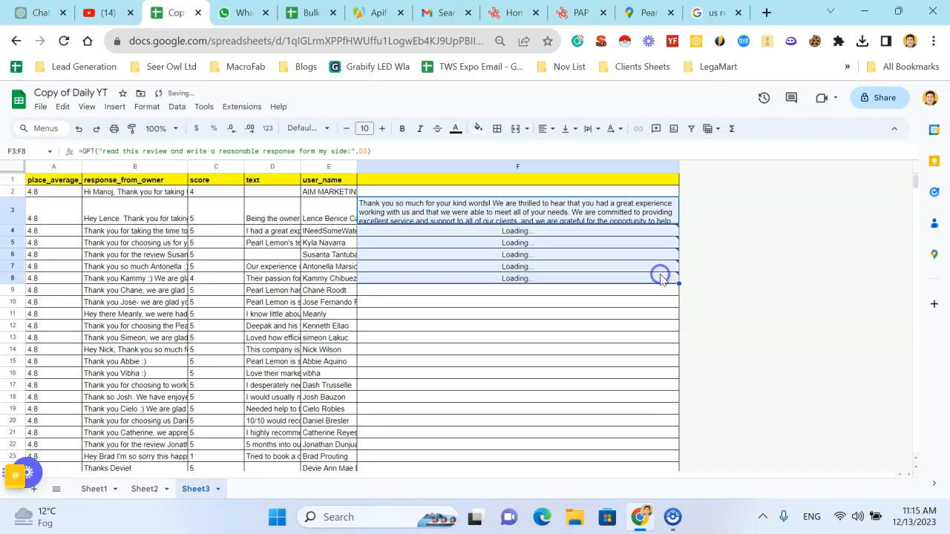
pyautogui.click(614, 316)
pyautogui.scroll(-5, 427, 375)
pyautogui.scroll(-5, 427, 375)
pyautogui.scroll(10, 427, 375)
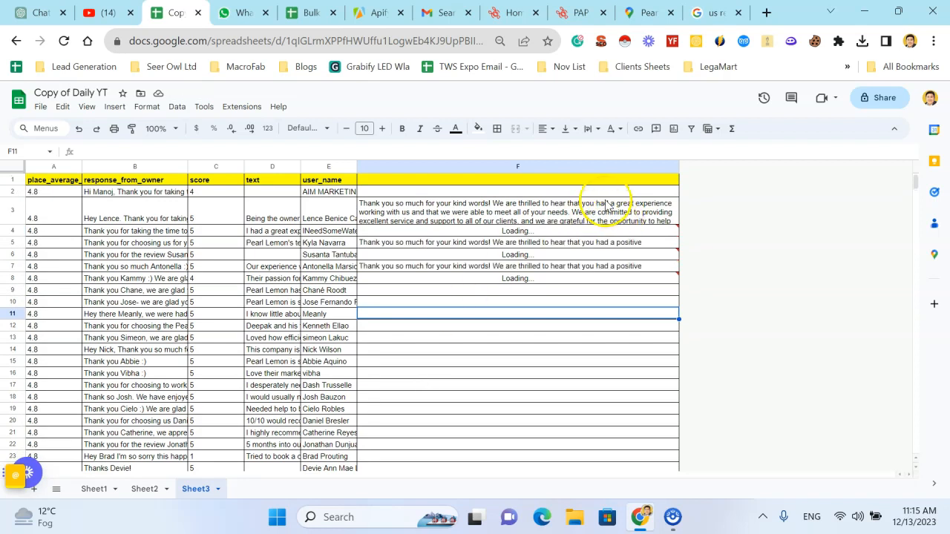
# - Clear the GPT response formulas in column F from row 3 down
pyautogui.moveTo(606, 206); pyautogui.dragTo(604, 320)
pyautogui.press('Delete')
pyautogui.click(539, 372)
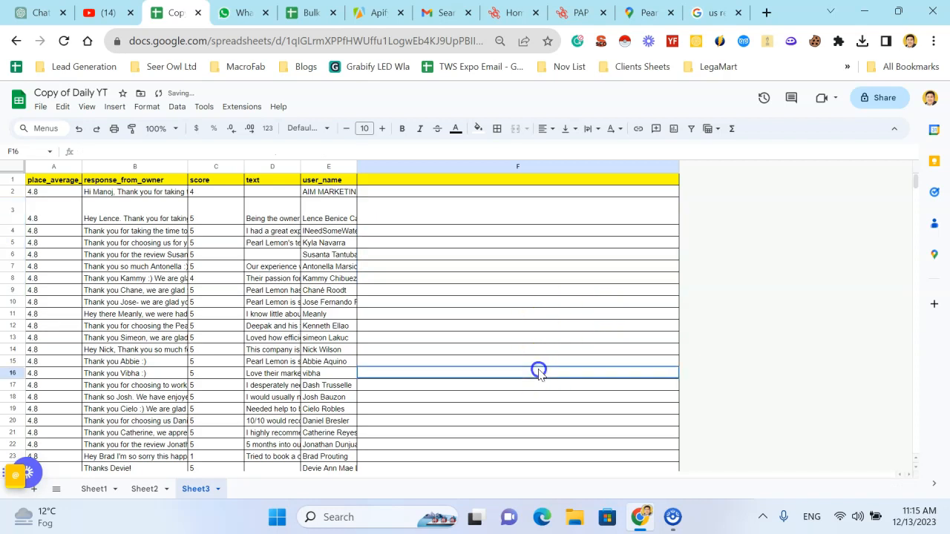
# - Add a filter to the sheet using header row 1
pyautogui.click(17, 181)
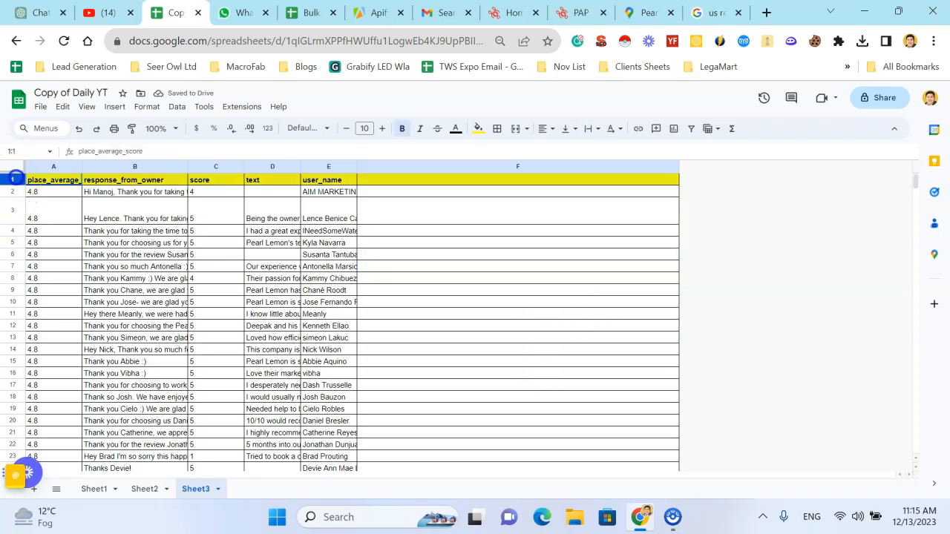
pyautogui.click(691, 128)
pyautogui.click(542, 233)
pyautogui.scroll(-3, 130, 274)
pyautogui.scroll(3, 130, 274)
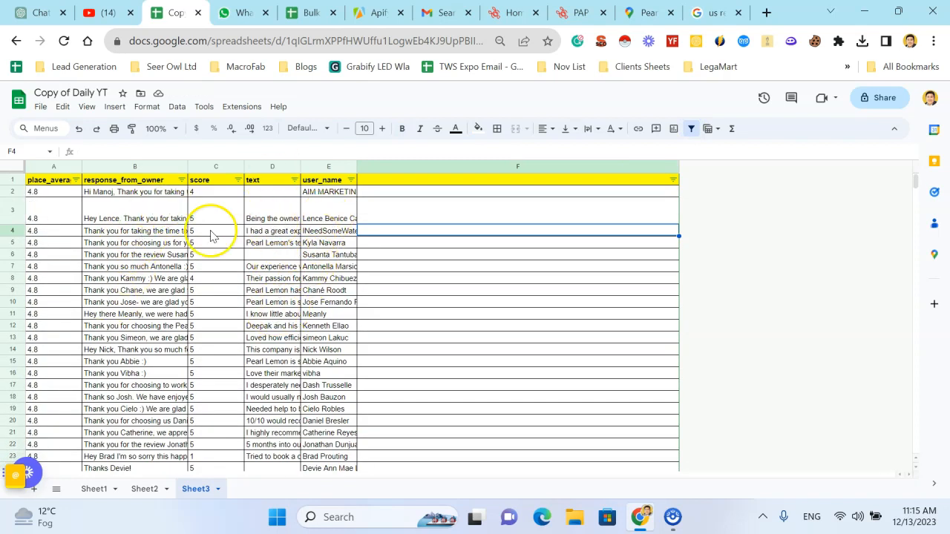
# - Sort the reviews by response_from_owner A to Z, and re-sort them by the same column Z to A
pyautogui.click(182, 179)
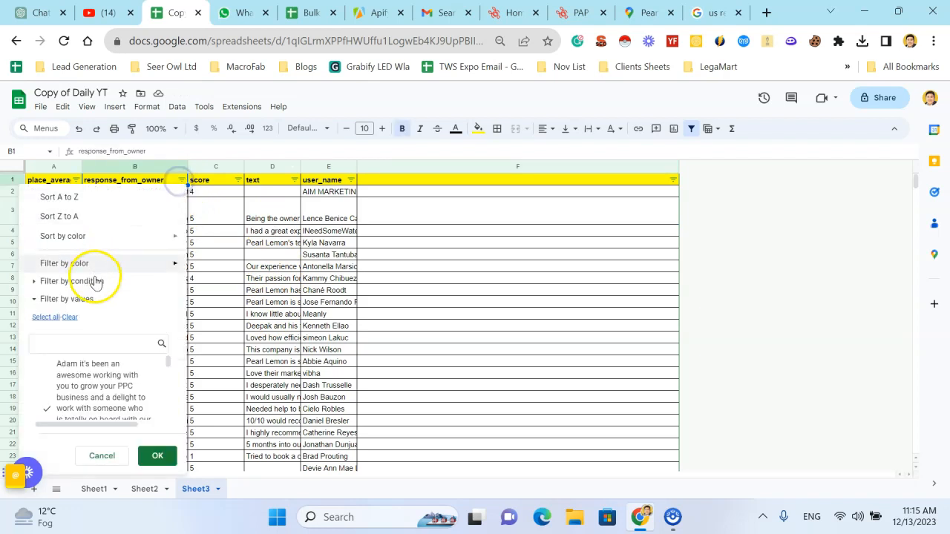
pyautogui.click(101, 204)
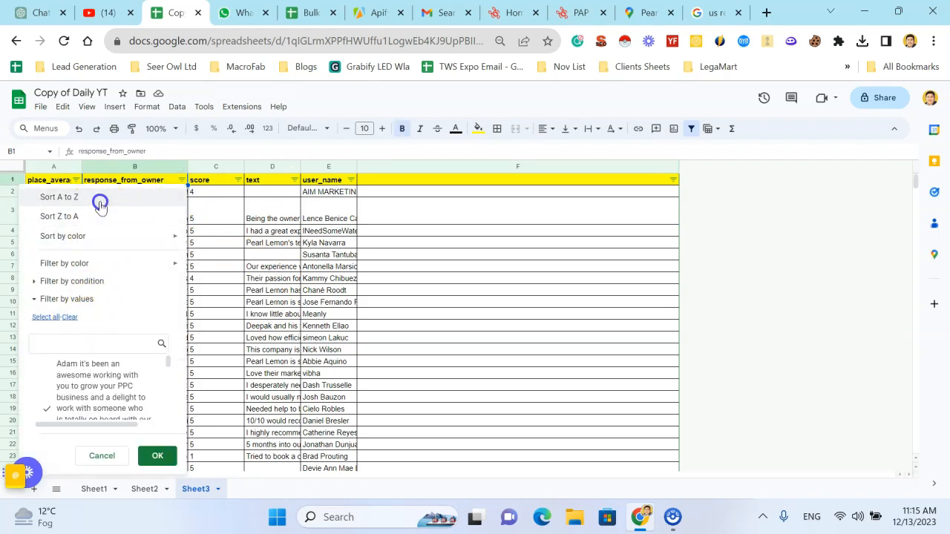
pyautogui.click(182, 179)
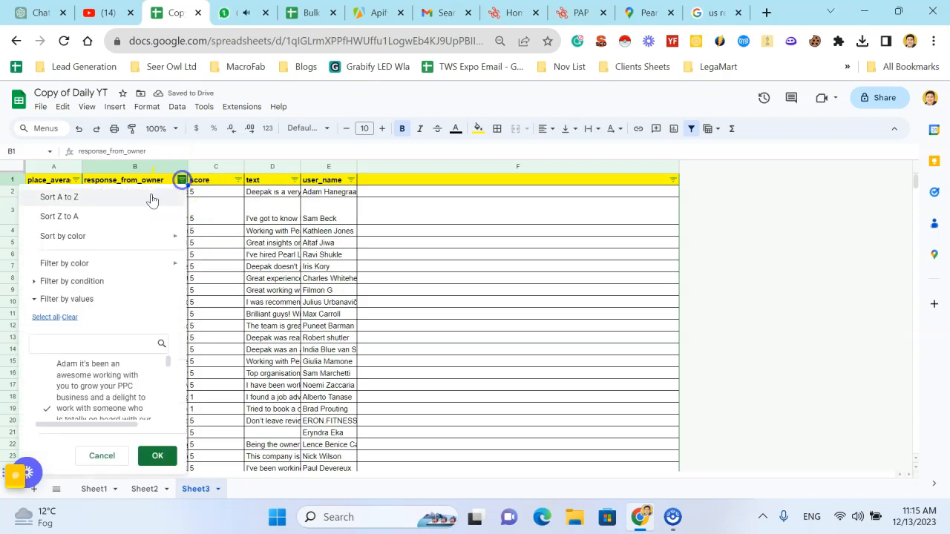
pyautogui.click(112, 216)
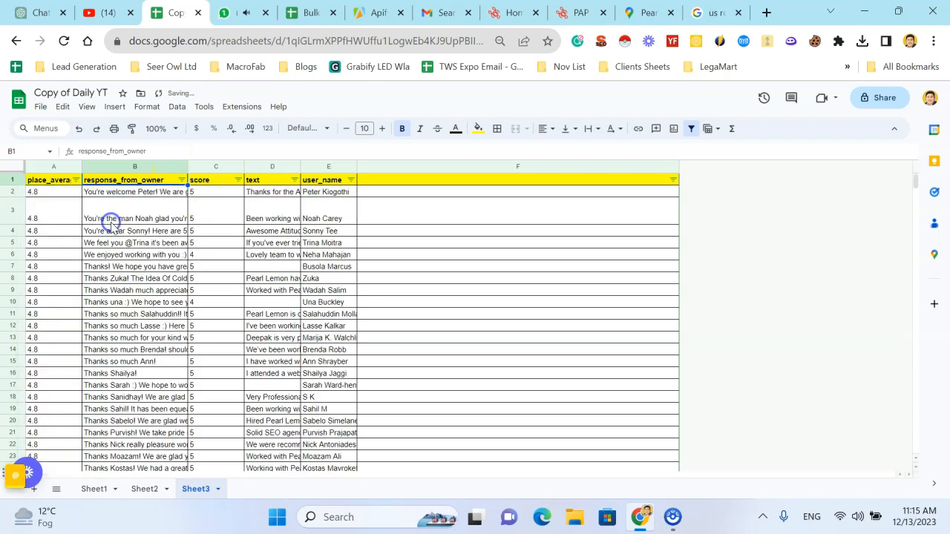
# - Sort the reviews by the place_average_score column A to Z
pyautogui.click(76, 179)
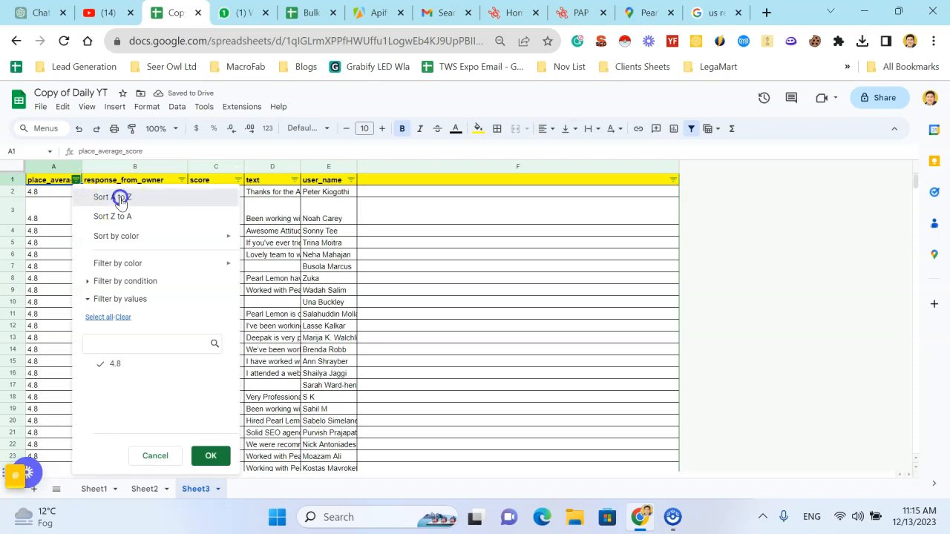
pyautogui.click(113, 197)
pyautogui.click(102, 280)
# - Examine the sorted review rows from the header down to the end of the data
pyautogui.scroll(-8, 269, 326)
pyautogui.scroll(-10, 269, 326)
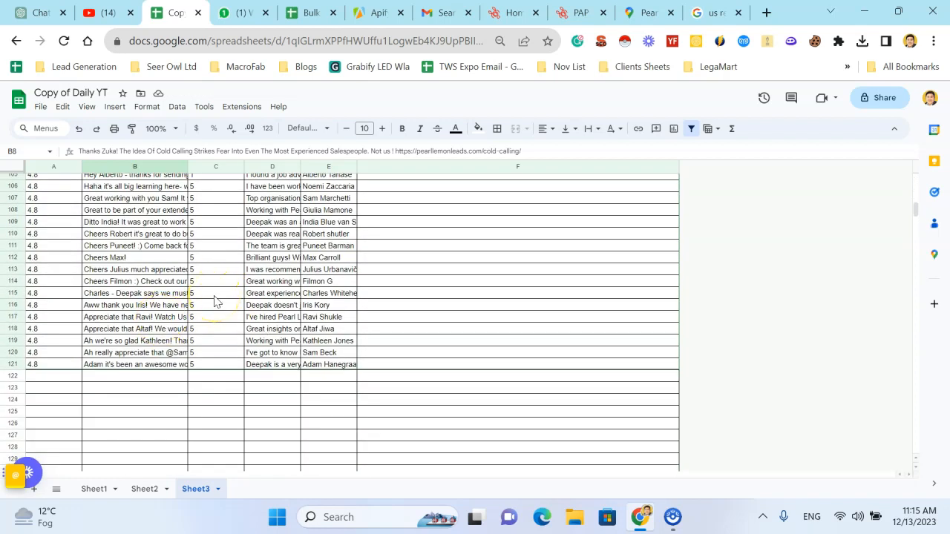
pyautogui.click(270, 365)
pyautogui.click(239, 269)
pyautogui.scroll(2, 245, 270)
pyautogui.scroll(20, 245, 271)
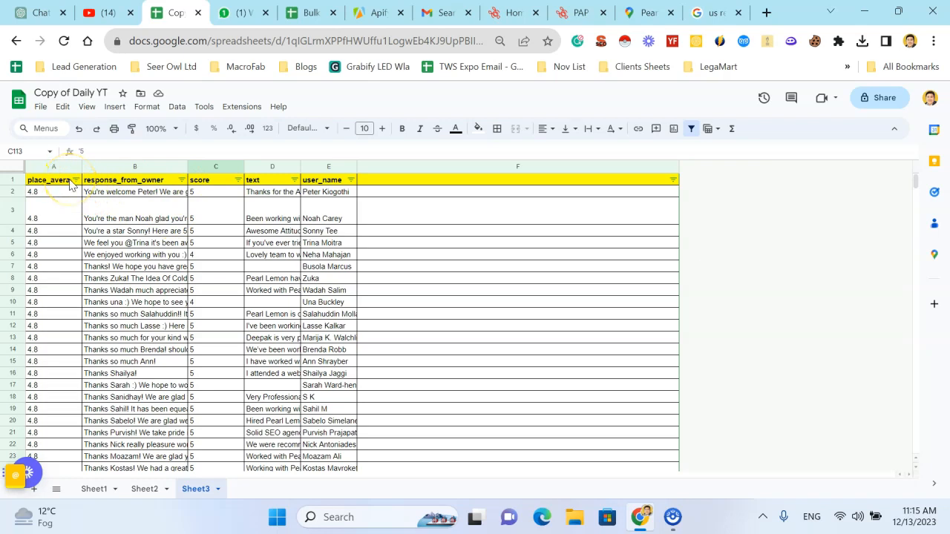
pyautogui.scroll(-12, 57, 286)
pyautogui.scroll(-20, 58, 278)
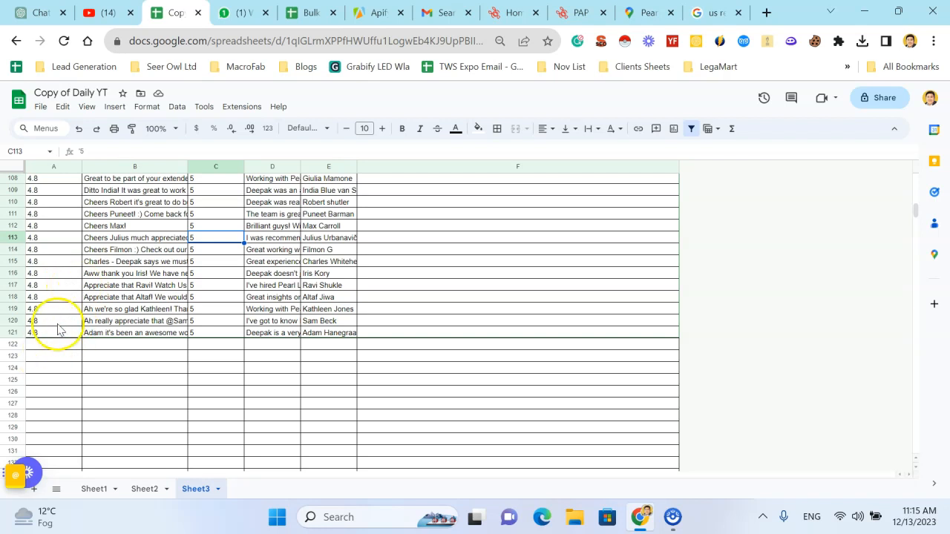
pyautogui.scroll(20, 60, 327)
pyautogui.scroll(9, 61, 327)
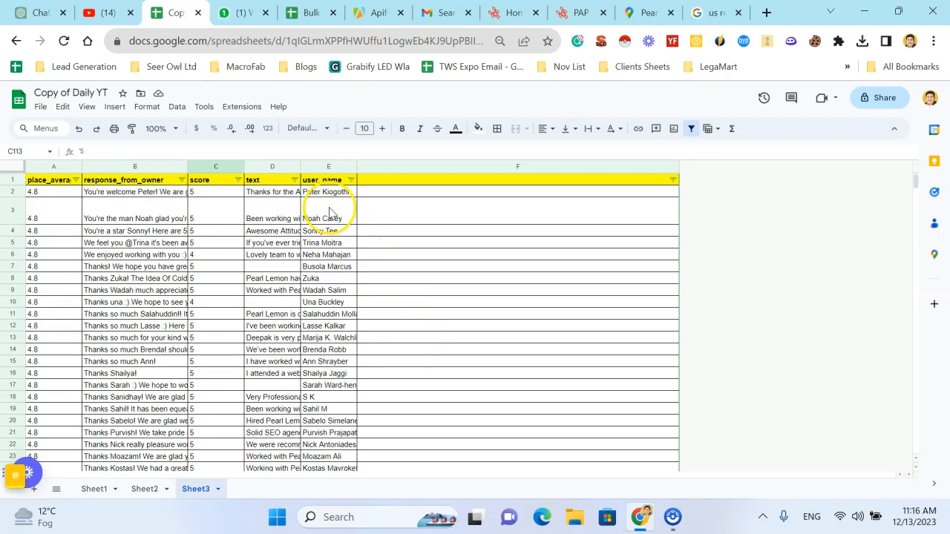
# - Select the blank cell F2 beside the first review
pyautogui.click(382, 192)
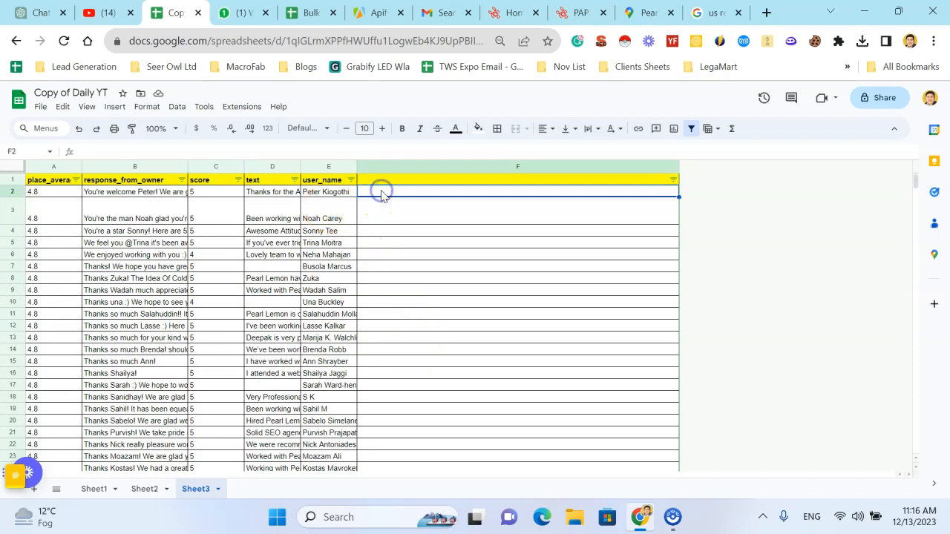
pyautogui.click(352, 193)
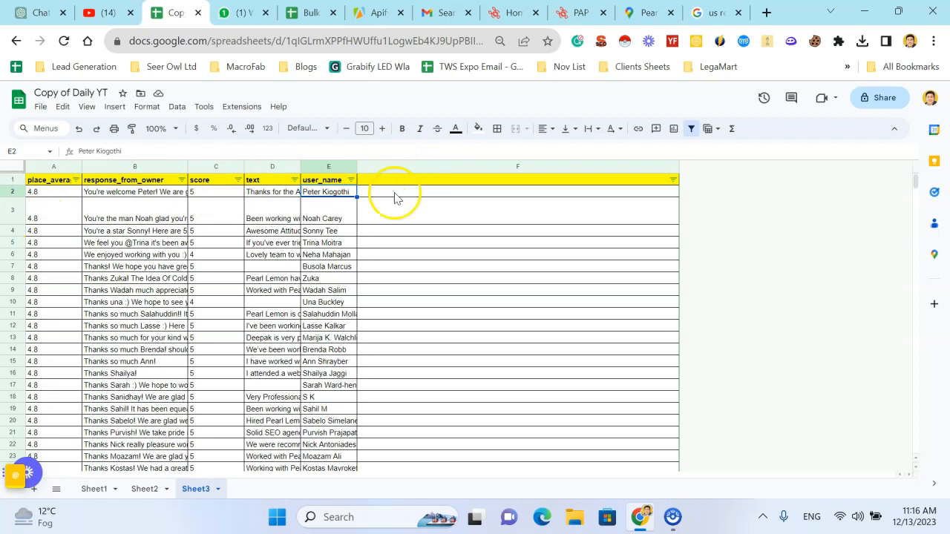
pyautogui.click(438, 192)
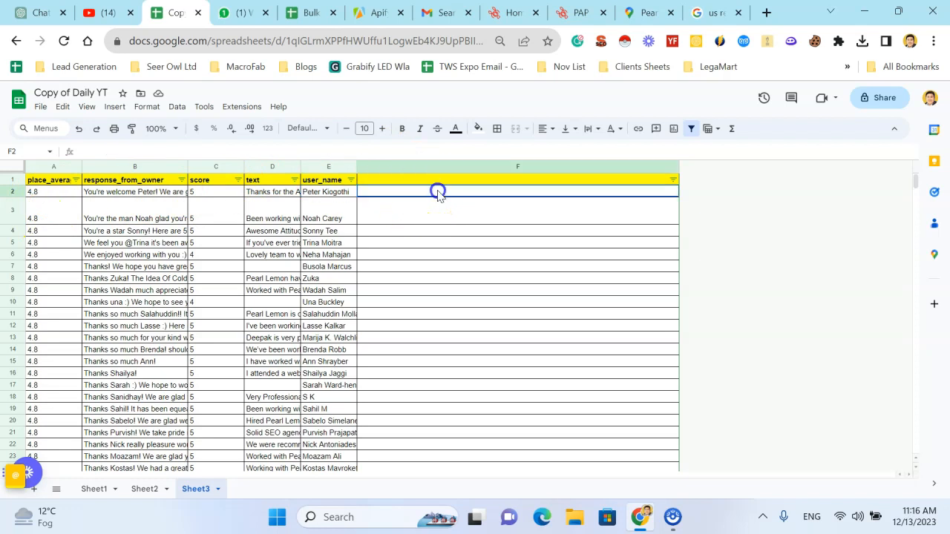